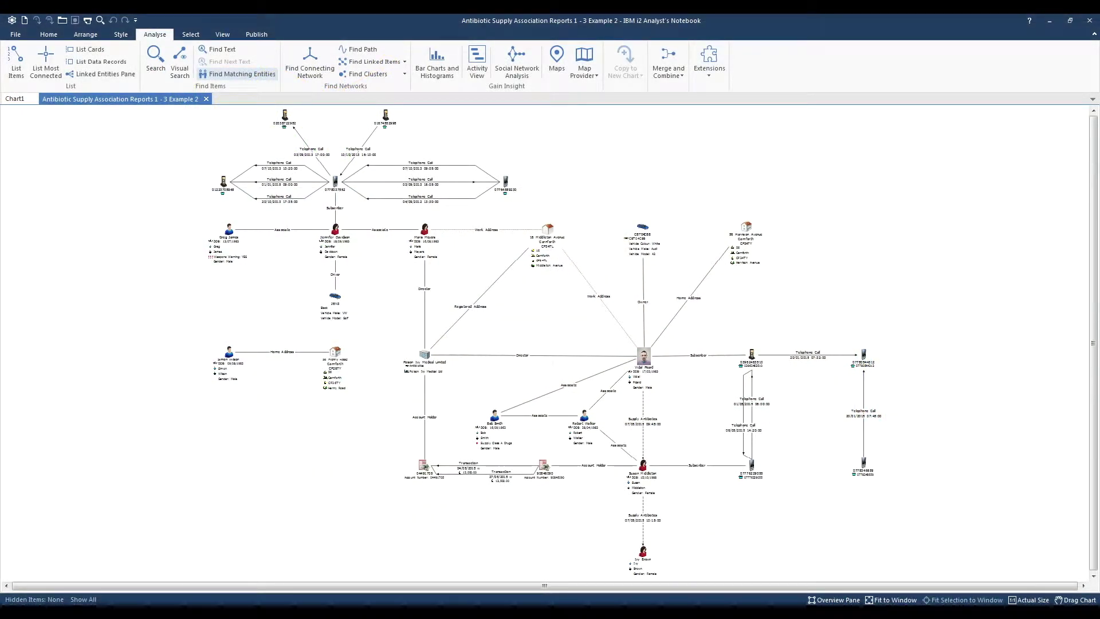
Step: Open List Items from the Analyse tab to list the chart's 26 entities and 36 links
left_click(16, 64)
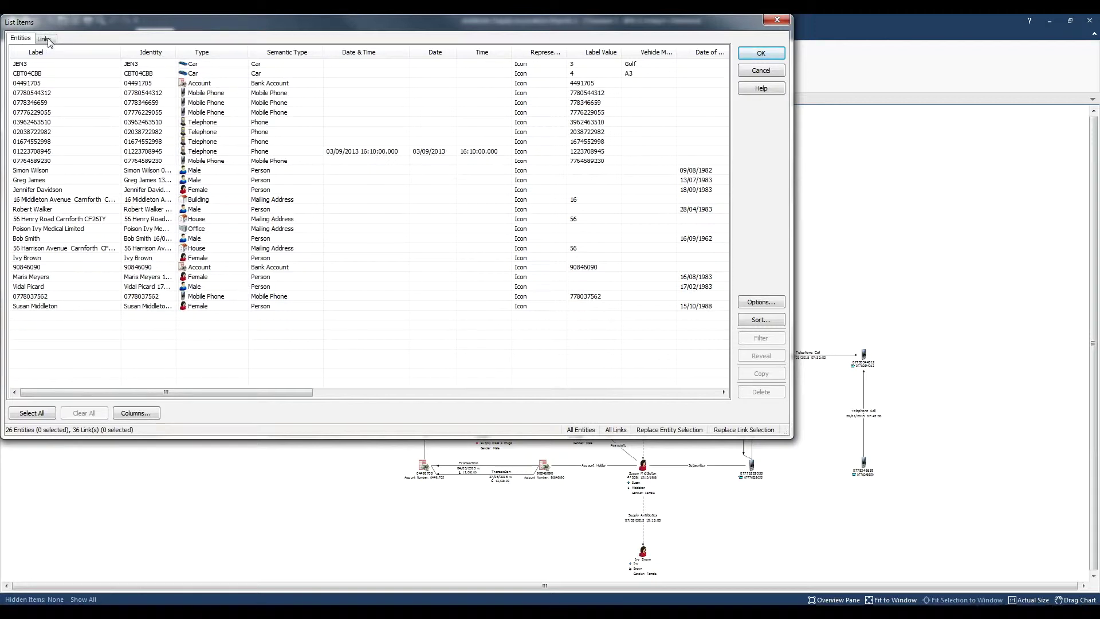
left_click(45, 39)
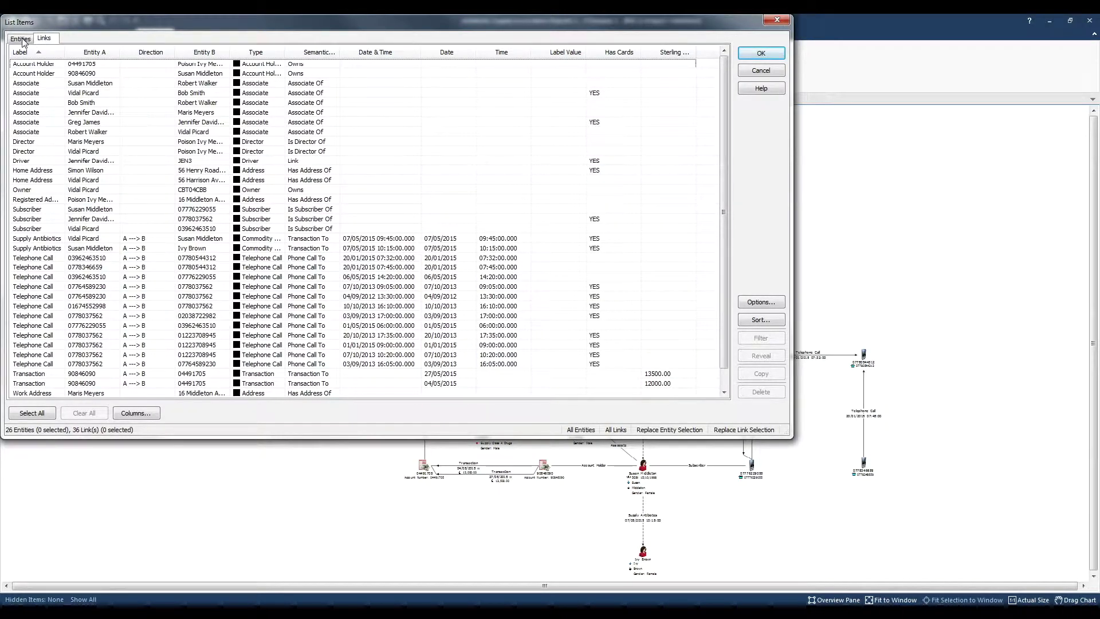
left_click(21, 39)
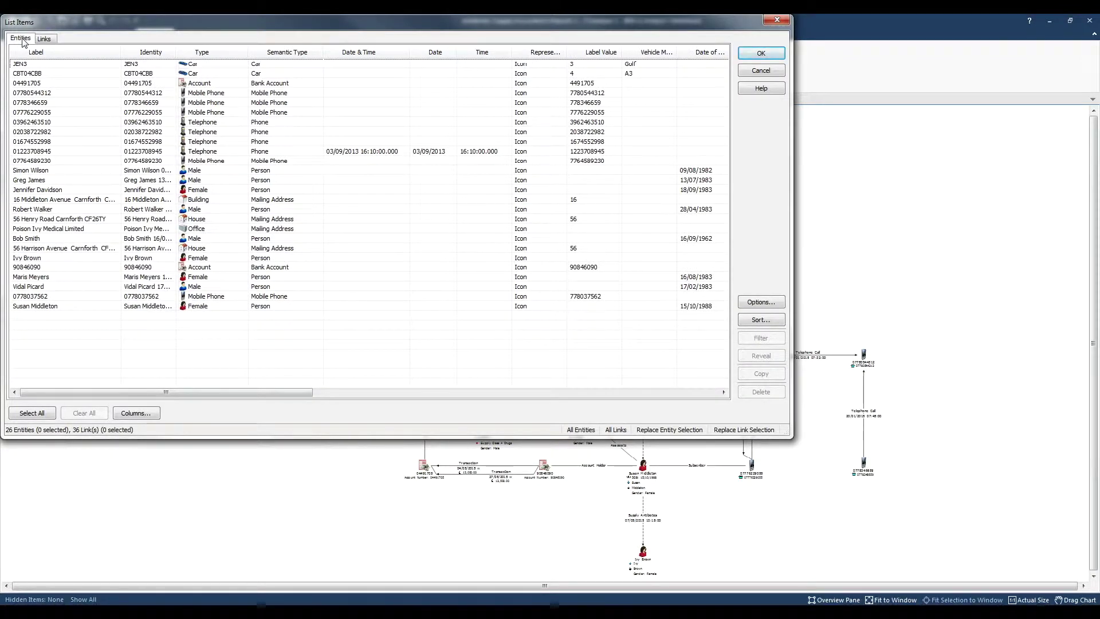
left_click(212, 53)
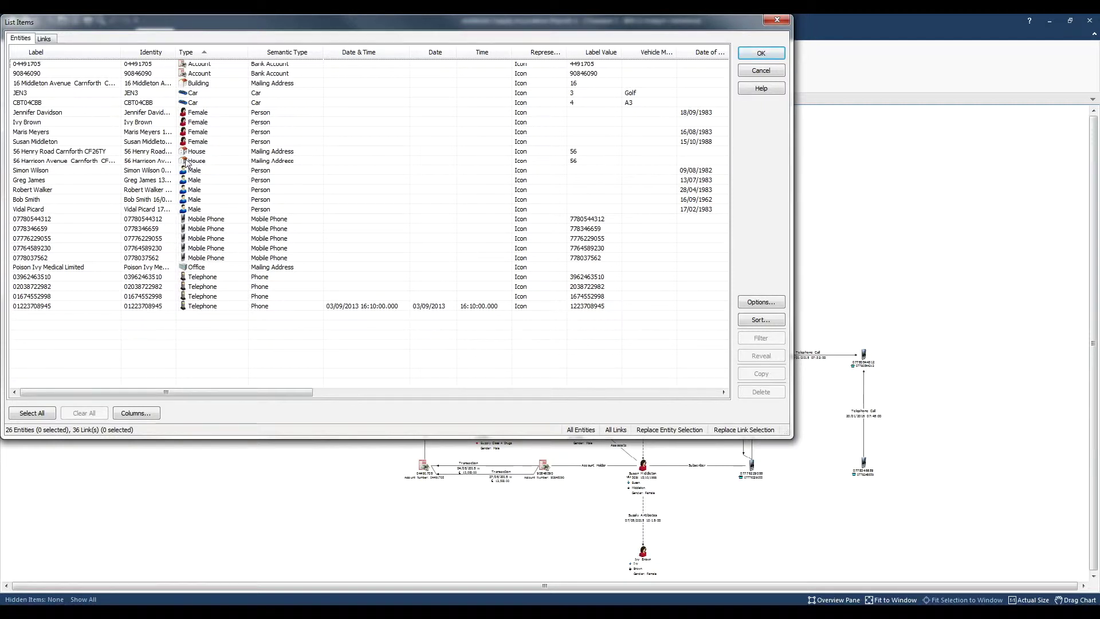
left_click(287, 53)
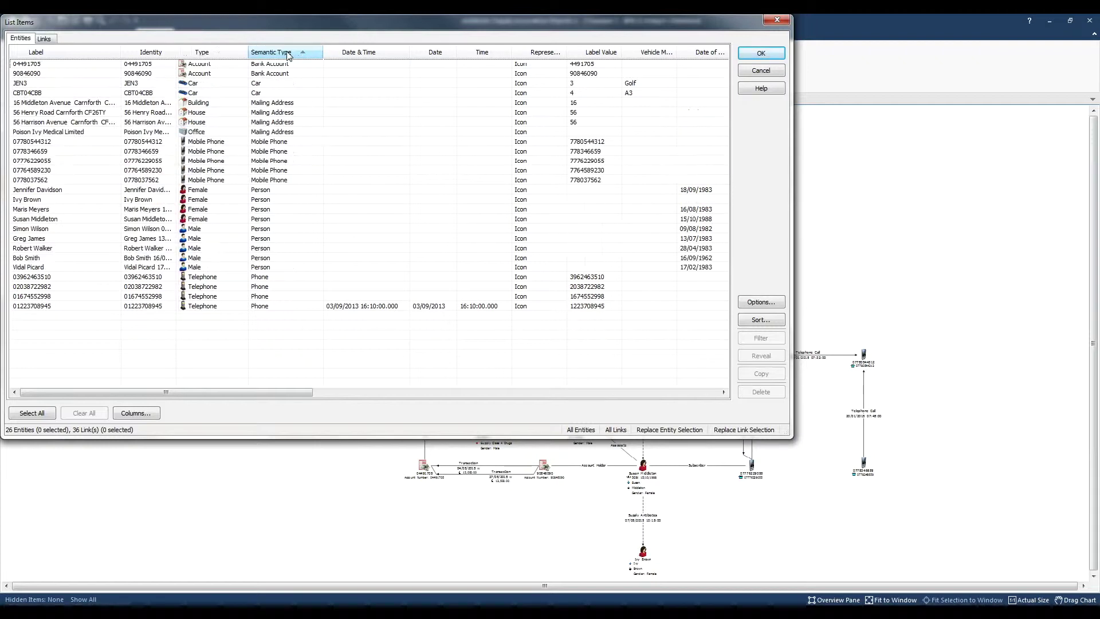
left_click(193, 191)
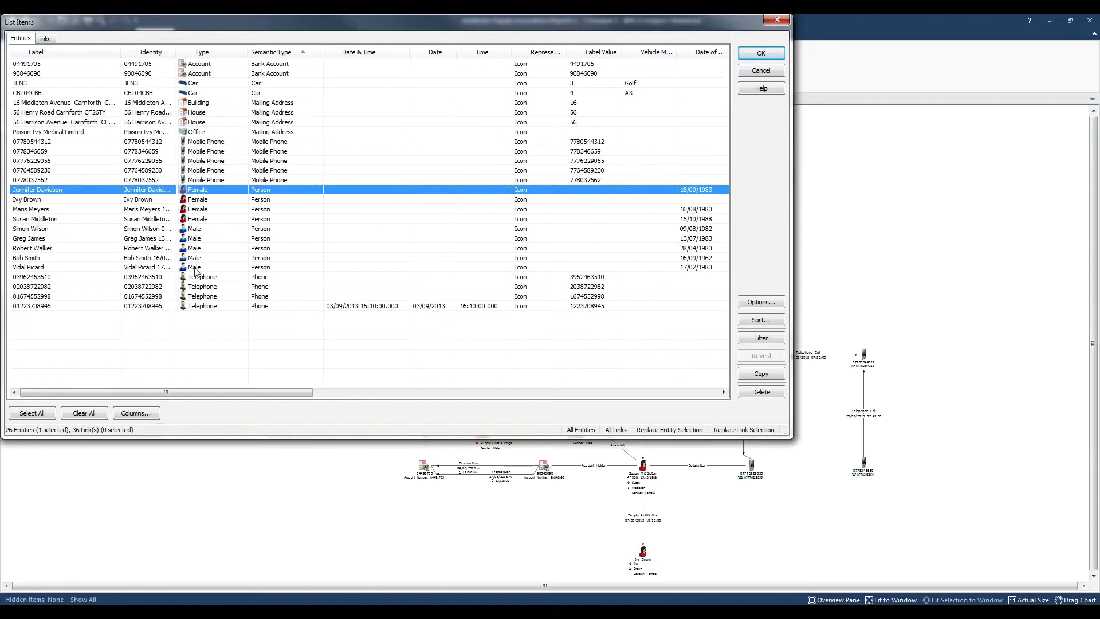
left_click(194, 268, "shift")
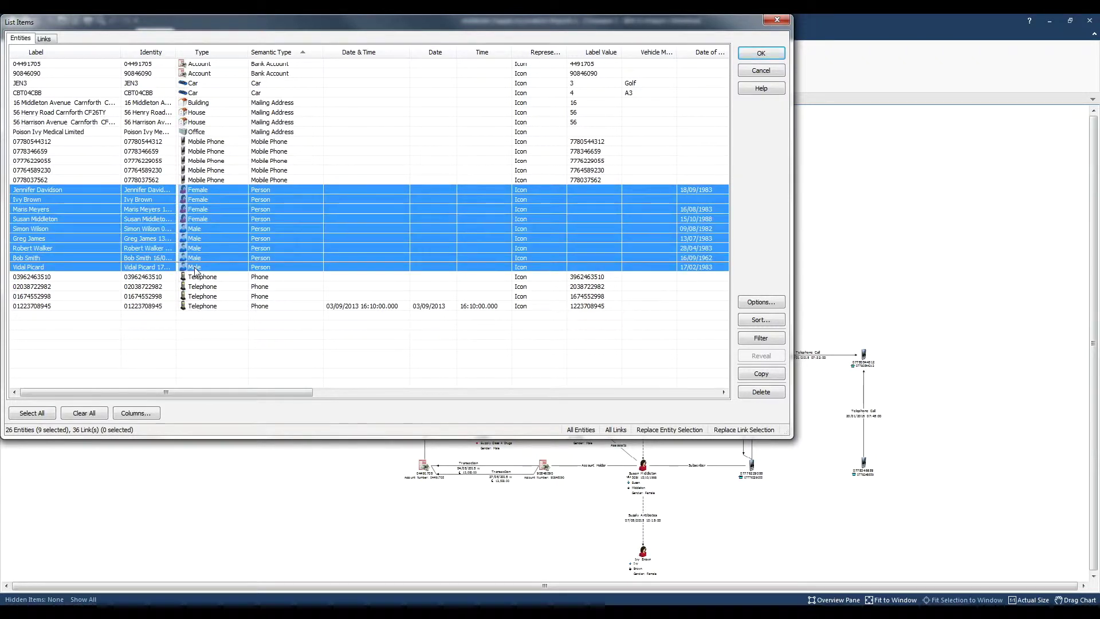
left_click(767, 376)
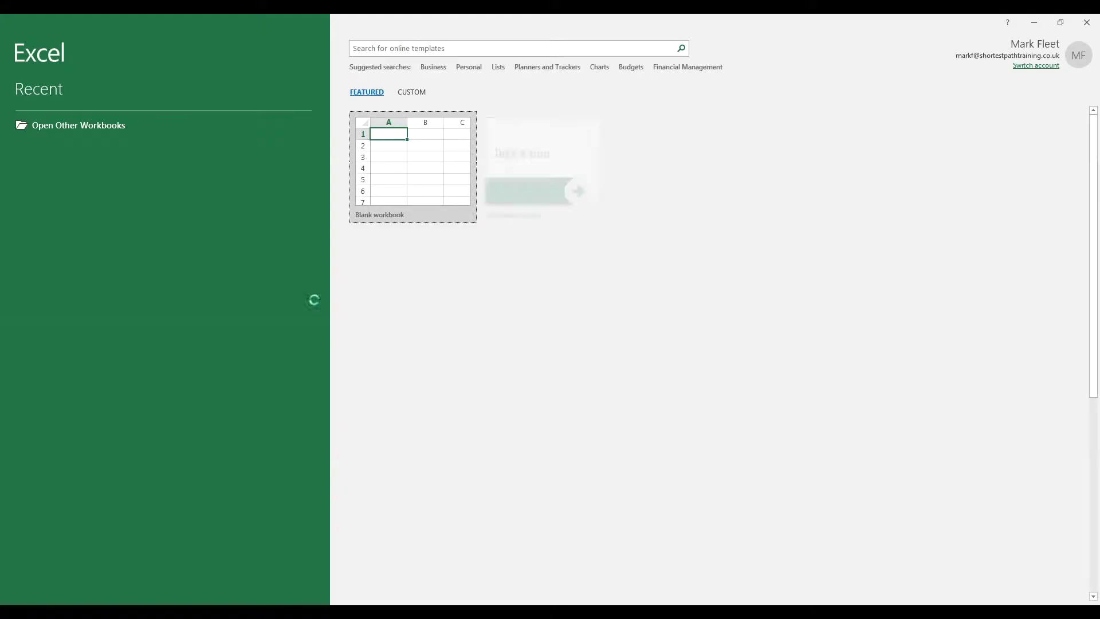
Step: Paste the nine Person entities with headers into A1 of a new blank Excel workbook
left_click(388, 177)
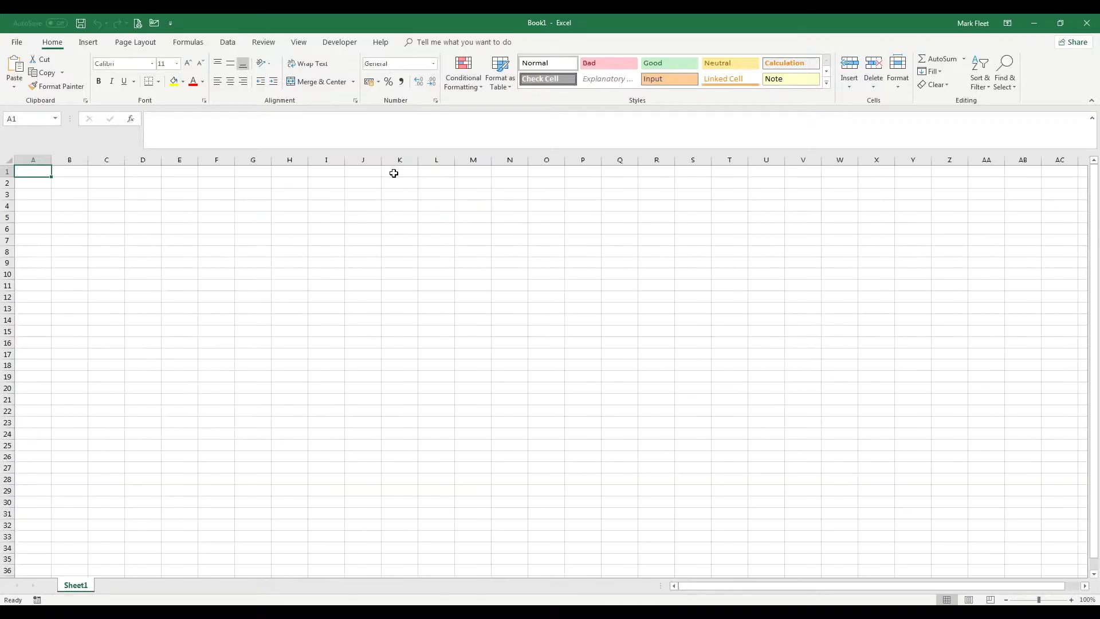
key("ctrl+v")
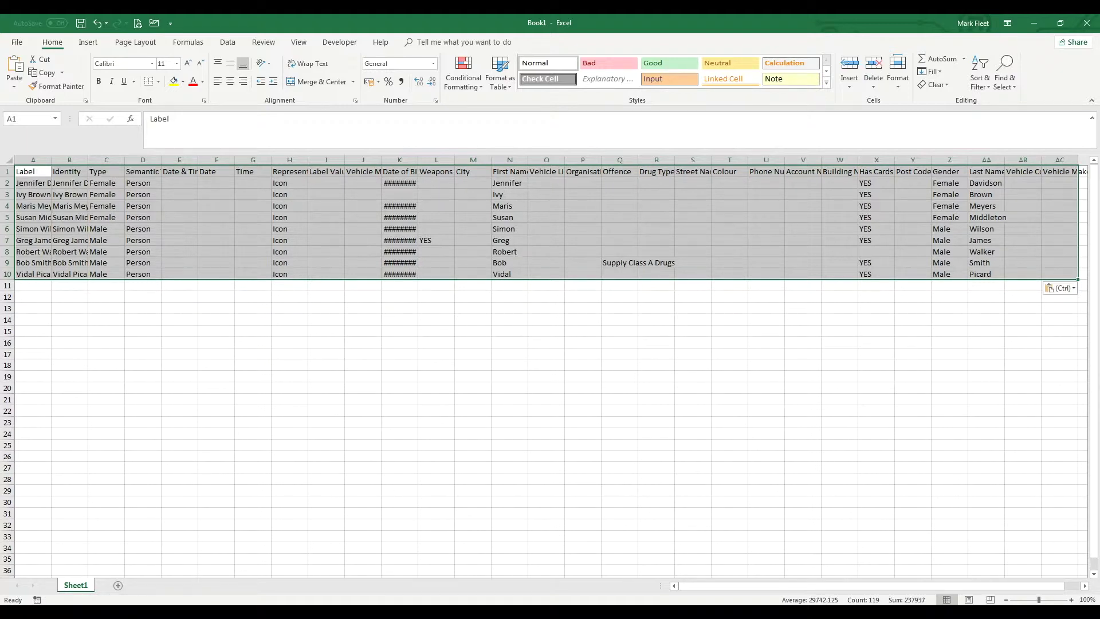
key("alt+Tab")
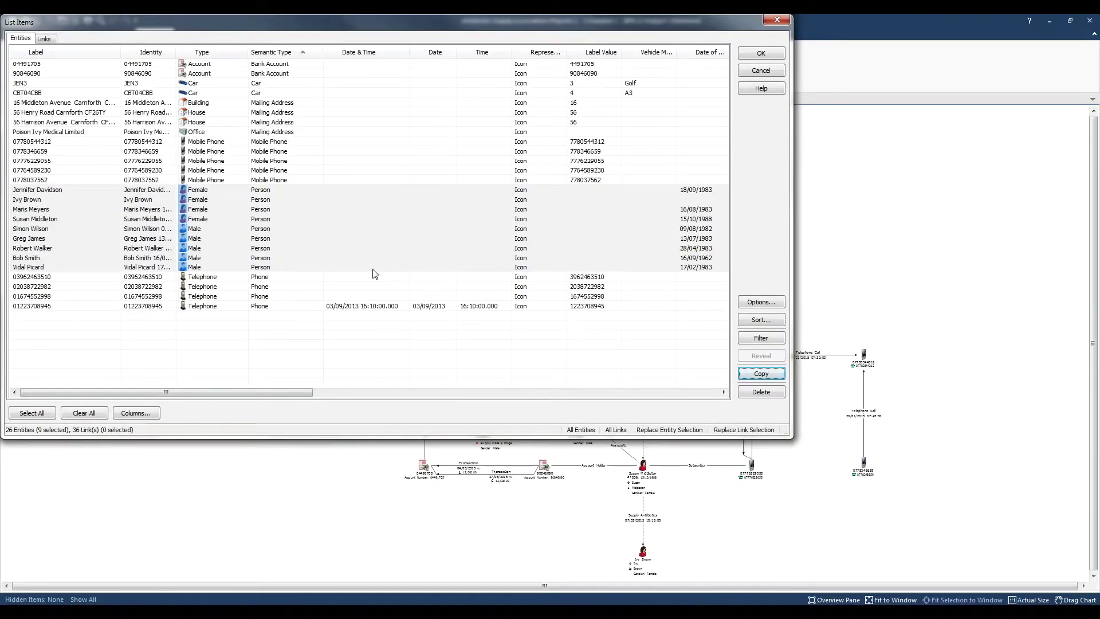
left_click(766, 341)
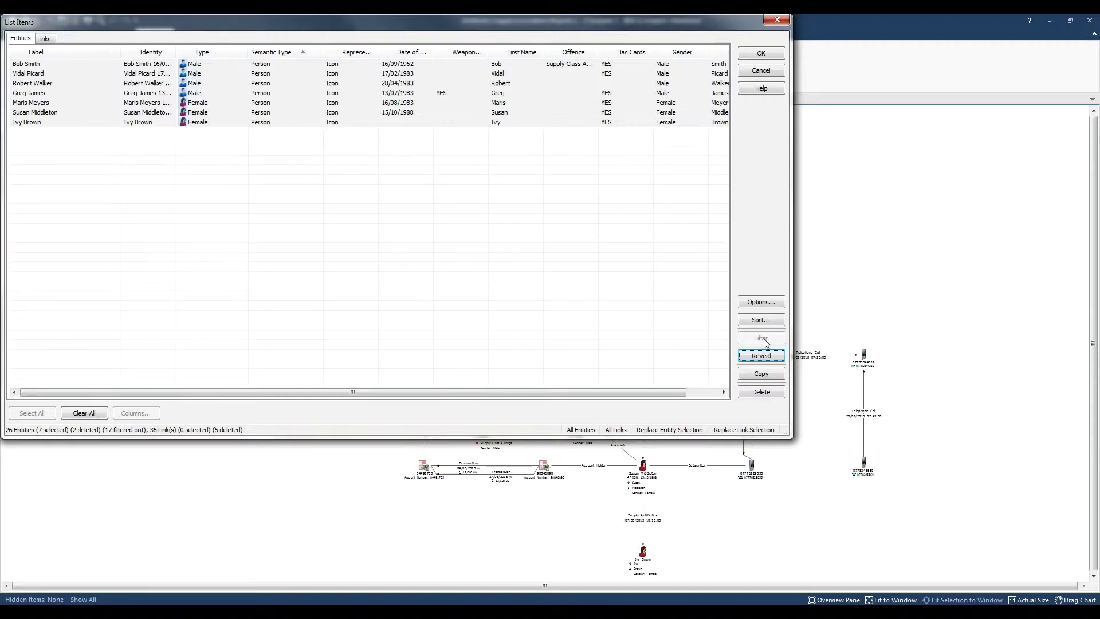
left_click(260, 207)
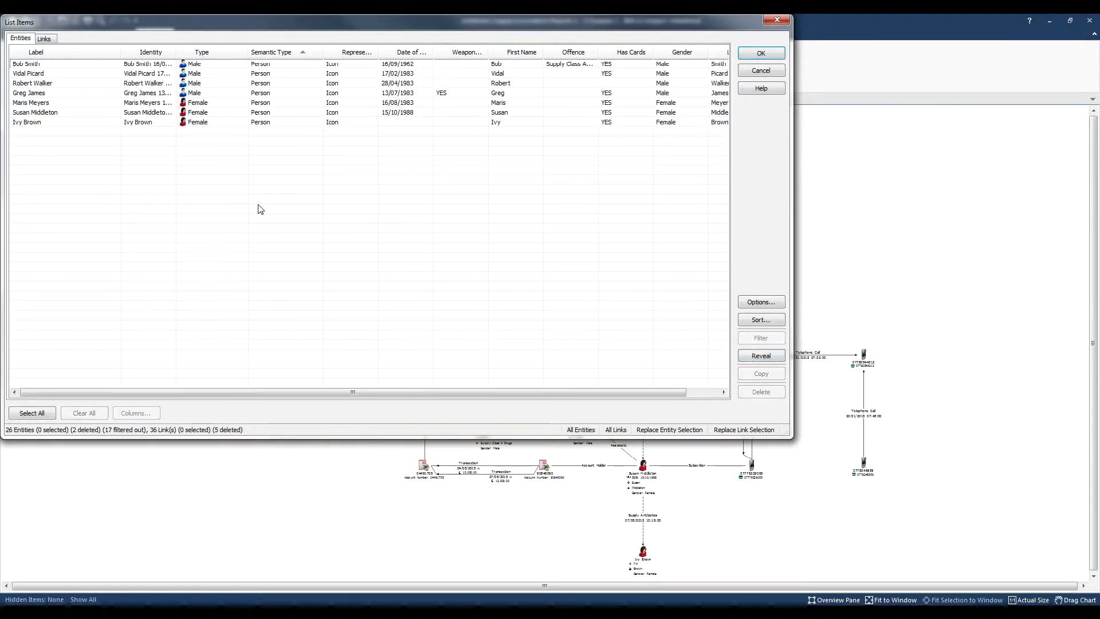
left_click(38, 121)
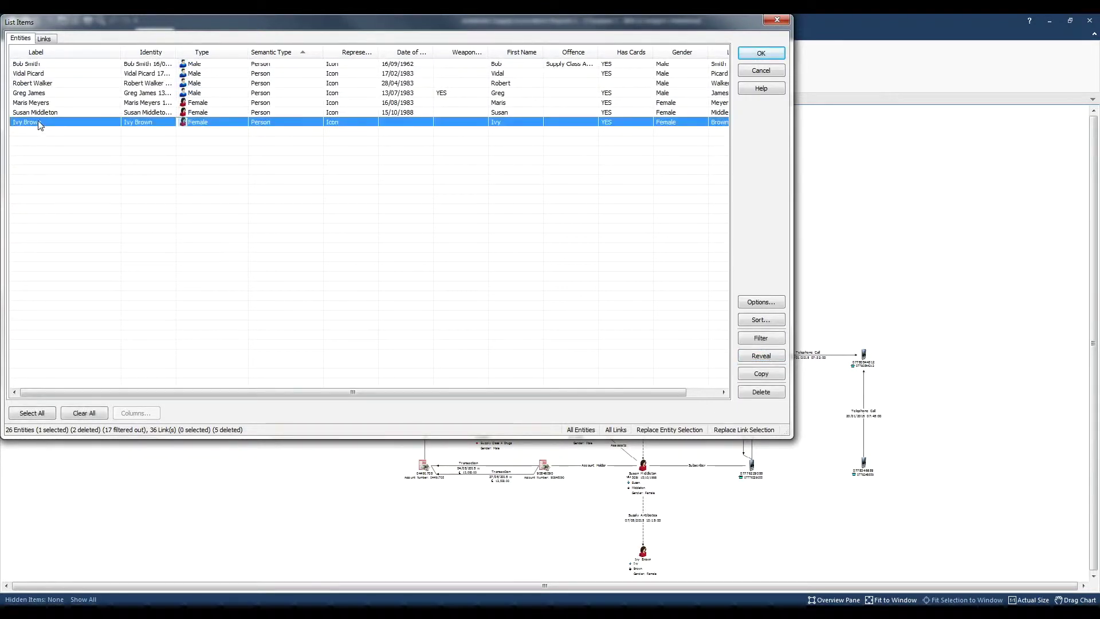
left_click(757, 392)
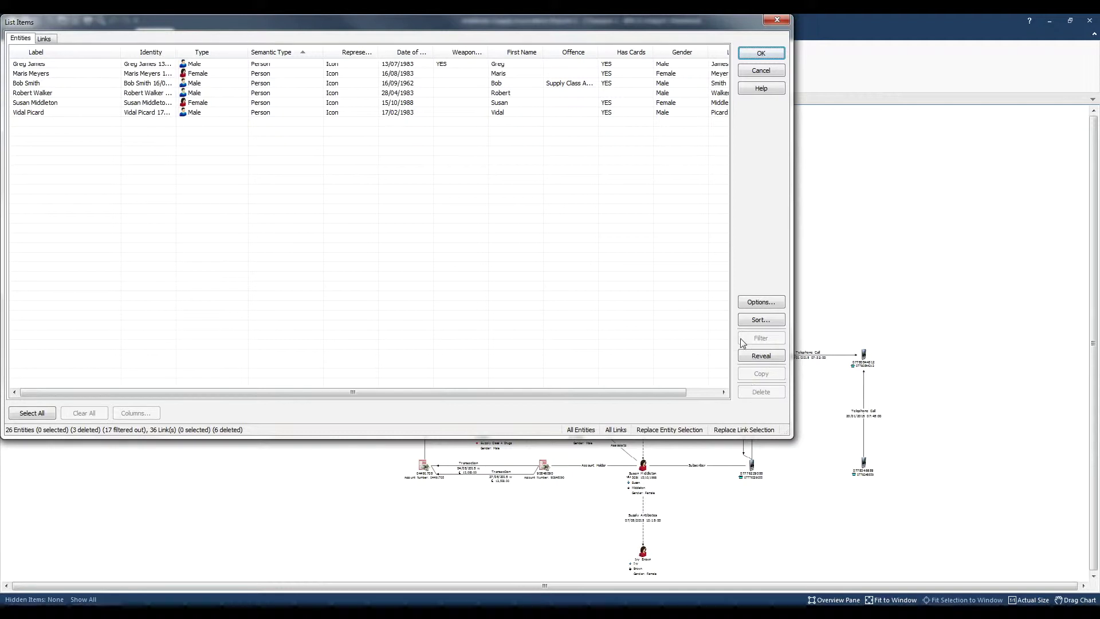
left_click(758, 53)
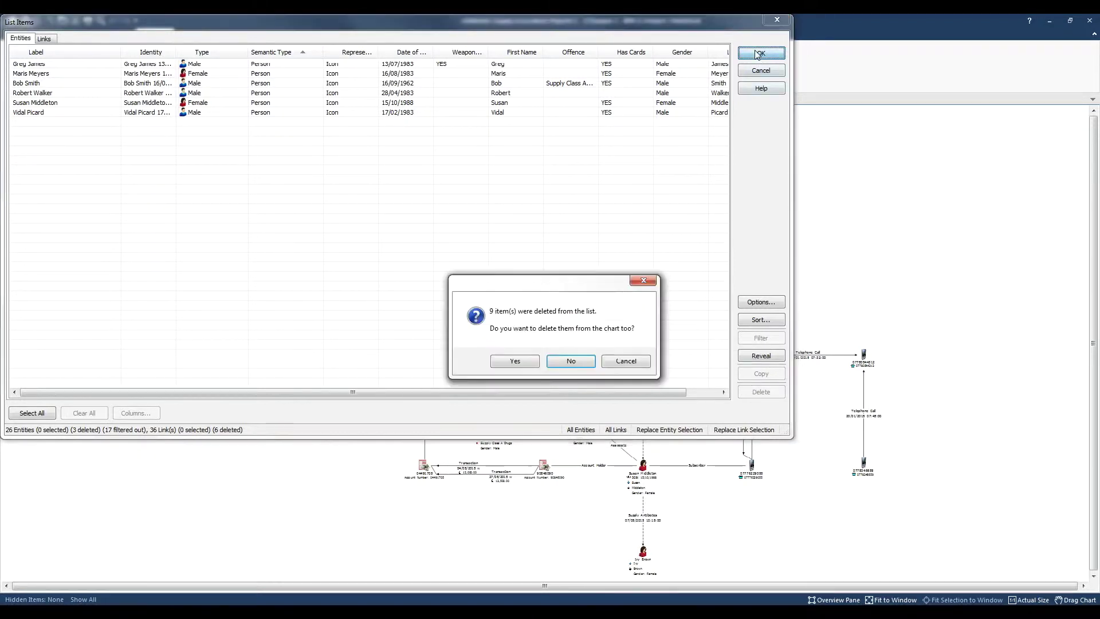
Step: Keep the removed items on the chart and reopen the full 26-entity list with Ctrl+Shift+L
left_click(570, 362)
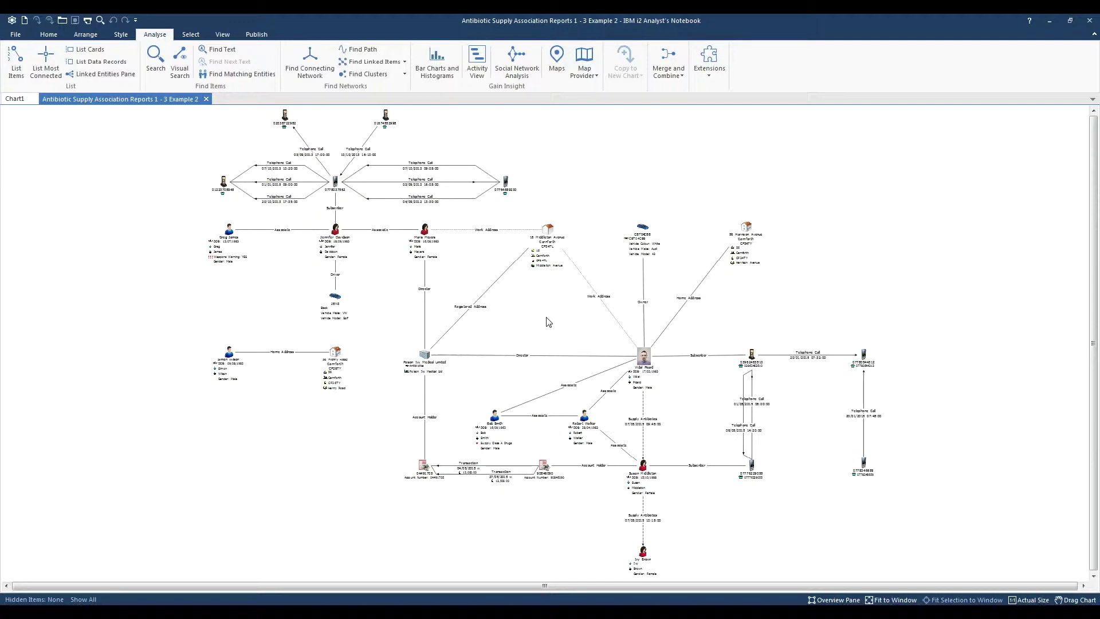
key("ctrl+shift+l")
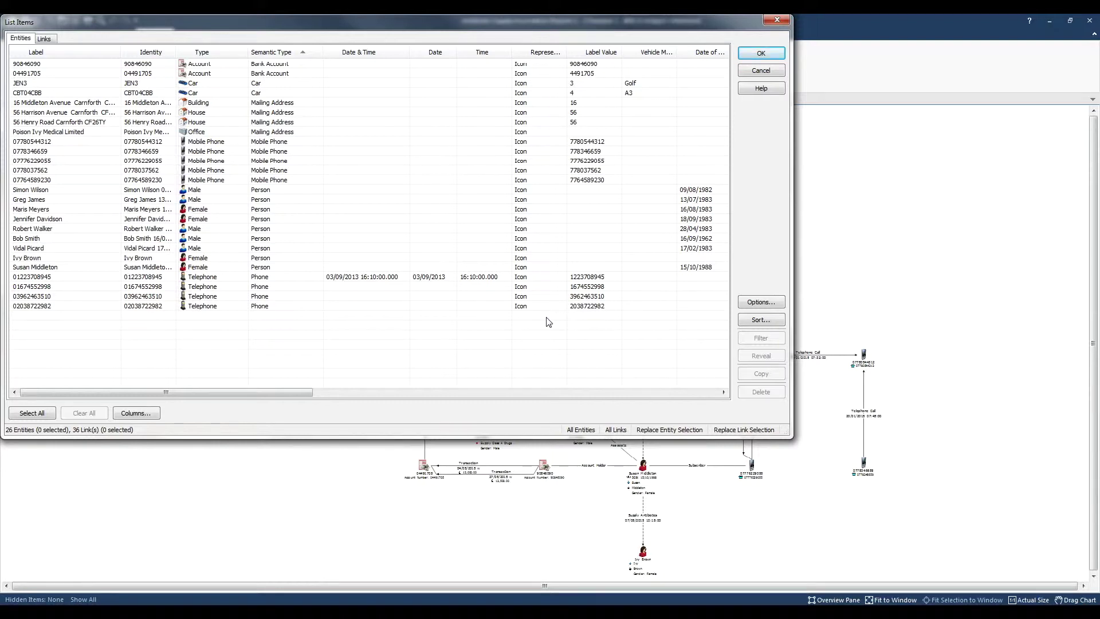
left_click_drag(278, 392, 222, 397)
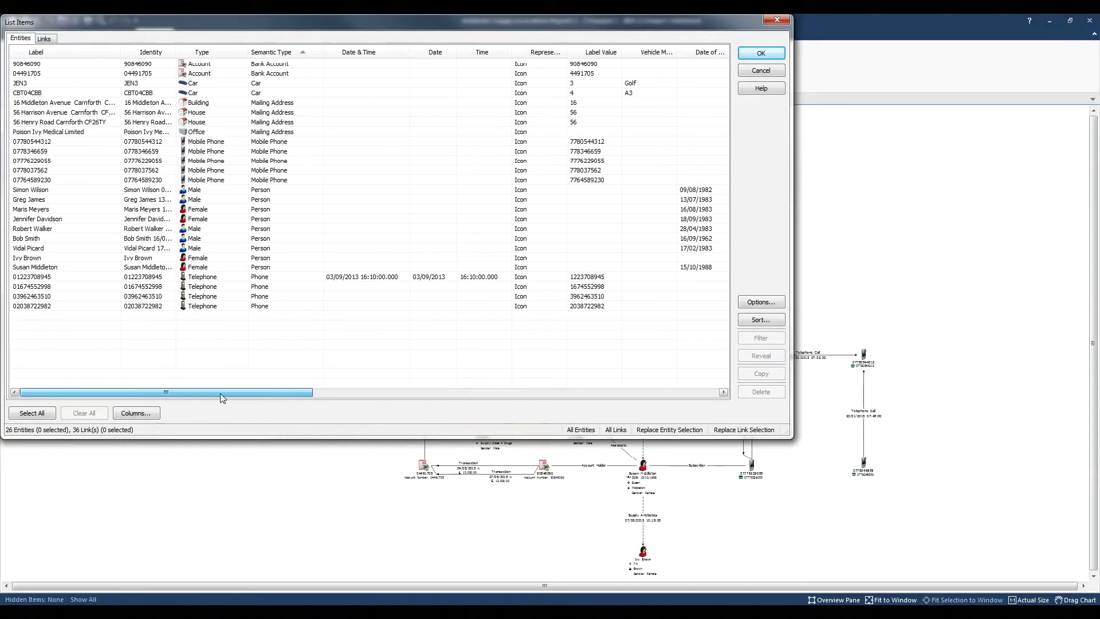
Step: Tick Entity Links under Analysis Attributes in Columns, apply it, and scroll right to the new column
left_click(145, 414)
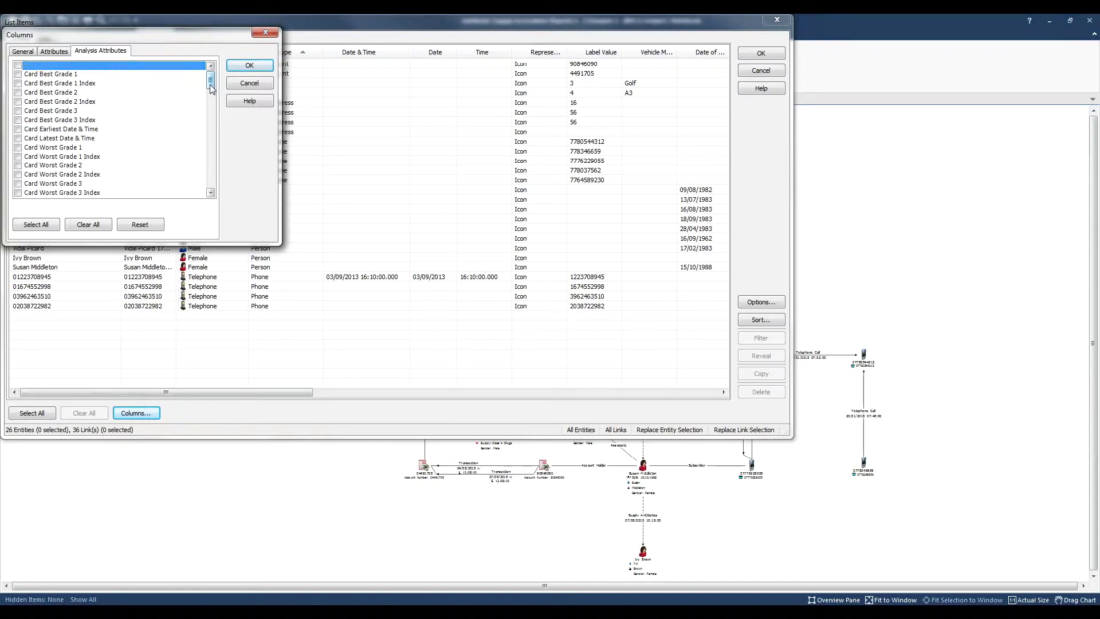
left_click_drag(211, 87, 211, 121)
left_click(18, 120)
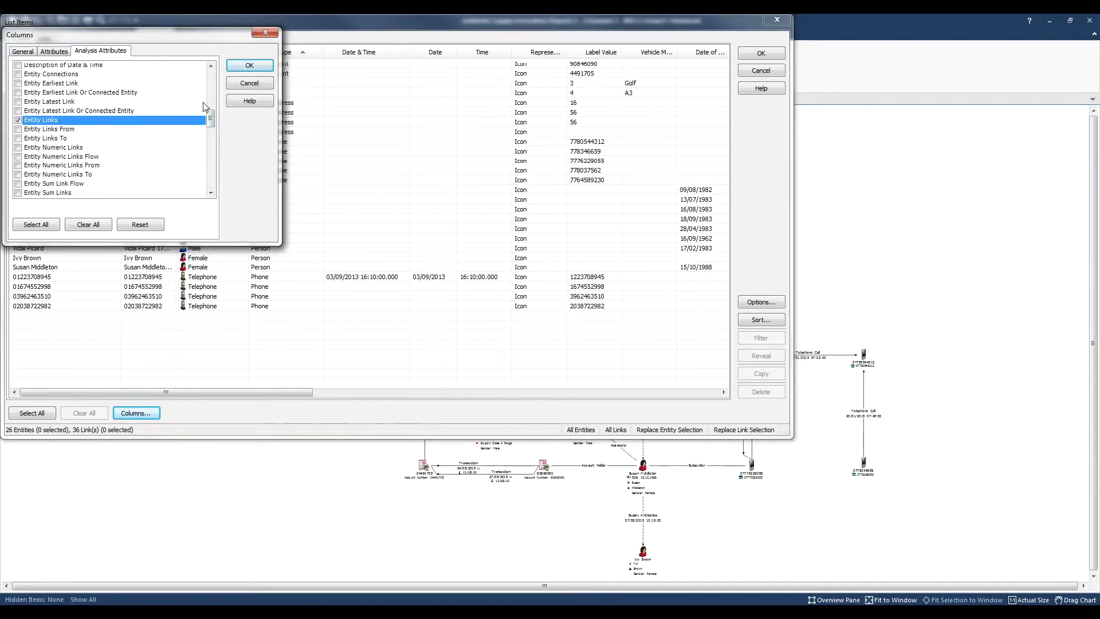
left_click(252, 71)
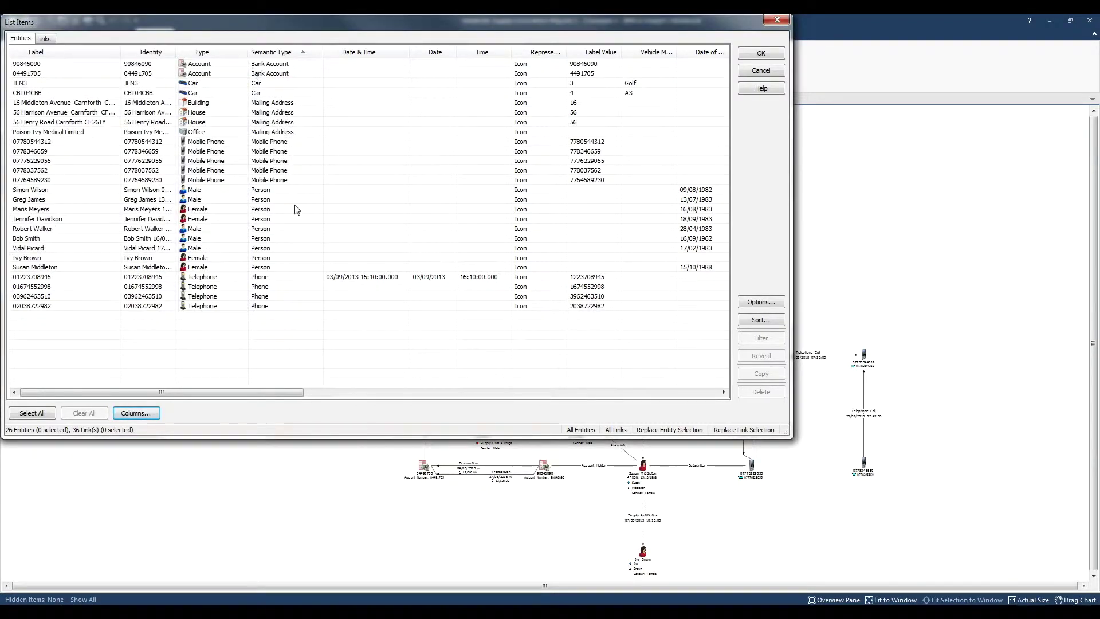
left_click_drag(302, 391, 715, 389)
Step: Sort entities by Entity Links, most first, and move that column next to Label
left_click(708, 52)
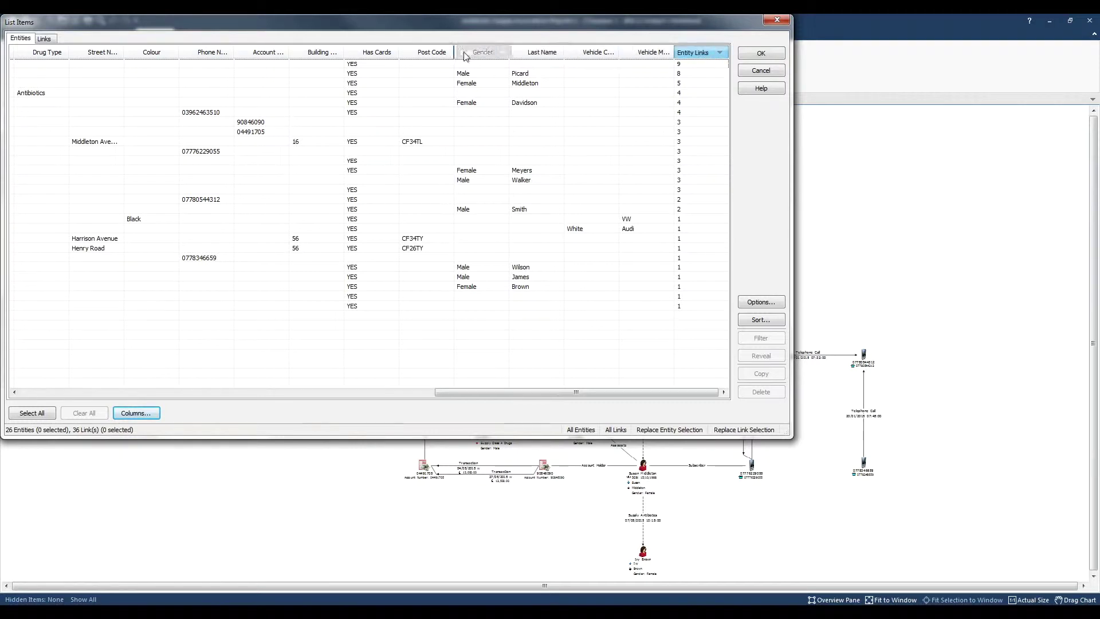
left_click_drag(464, 56, 72, 55)
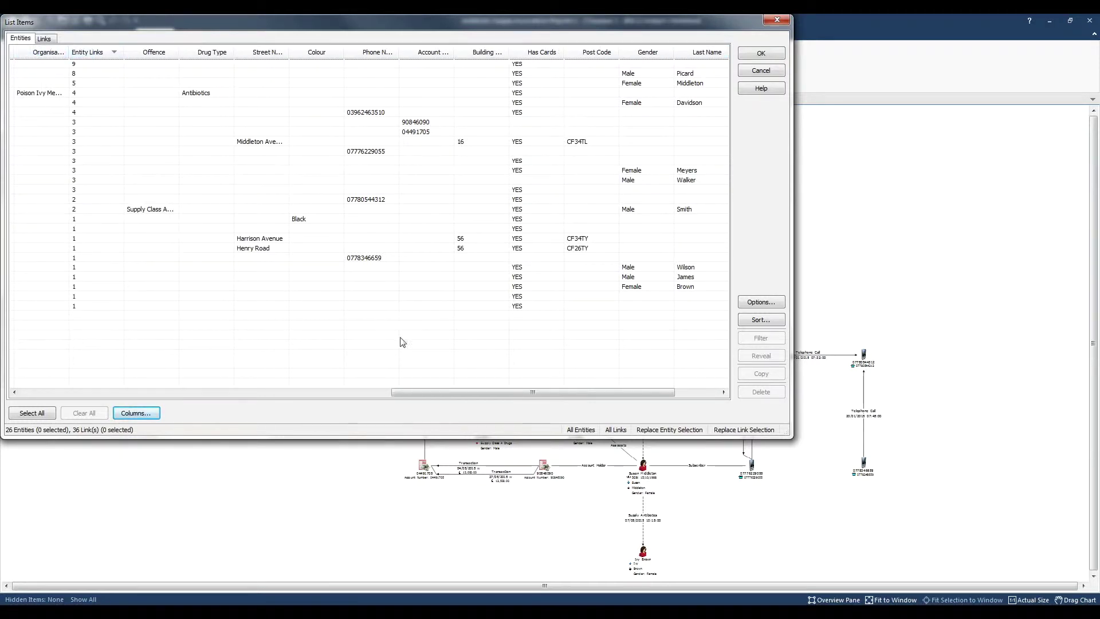
left_click_drag(444, 393, 277, 383)
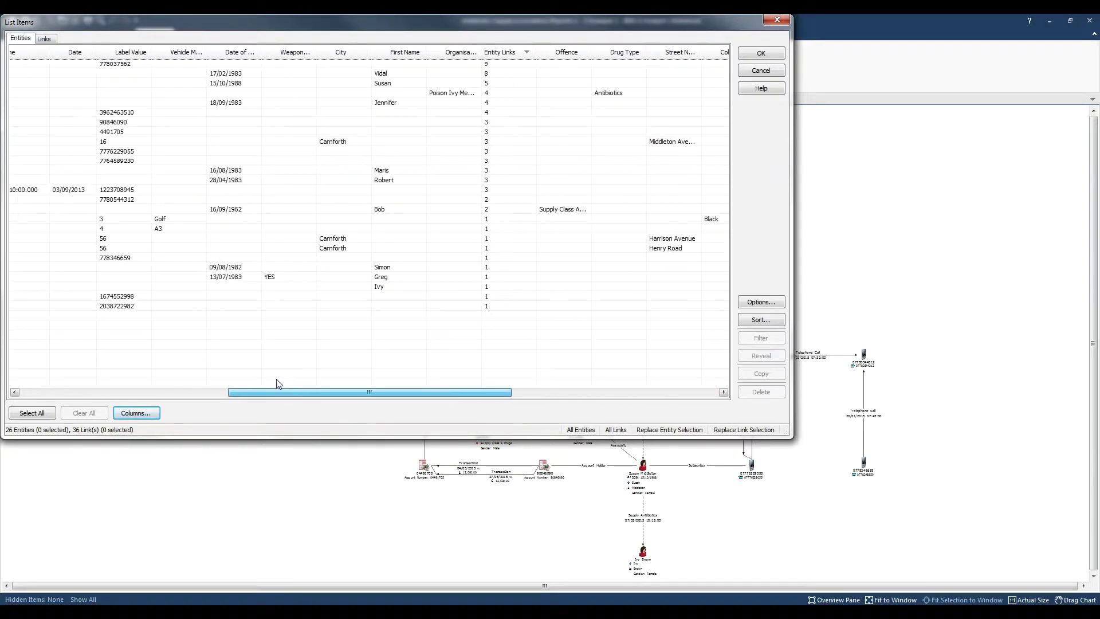
left_click_drag(516, 52, 69, 56)
left_click_drag(338, 396, 160, 383)
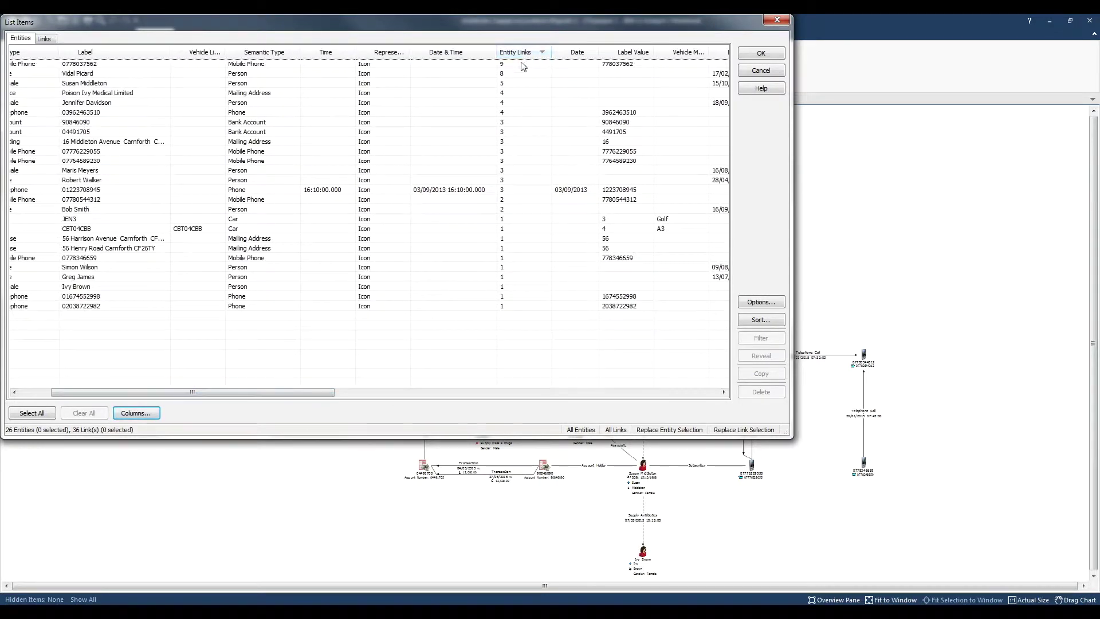
left_click_drag(522, 53, 194, 53)
left_click_drag(307, 389, 174, 393)
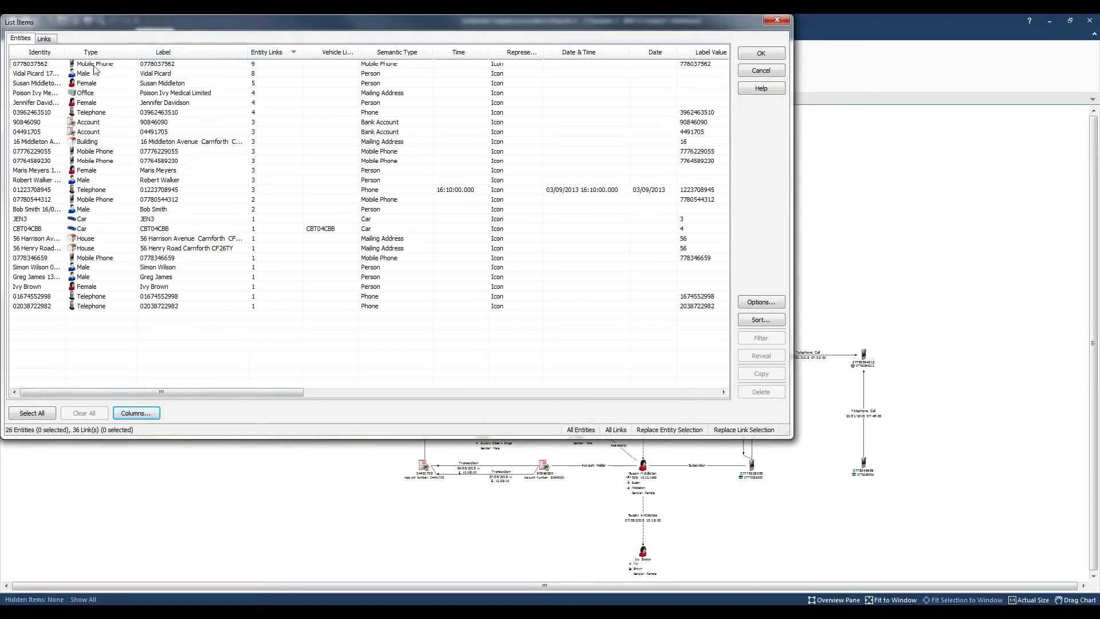
left_click_drag(64, 54, 92, 55)
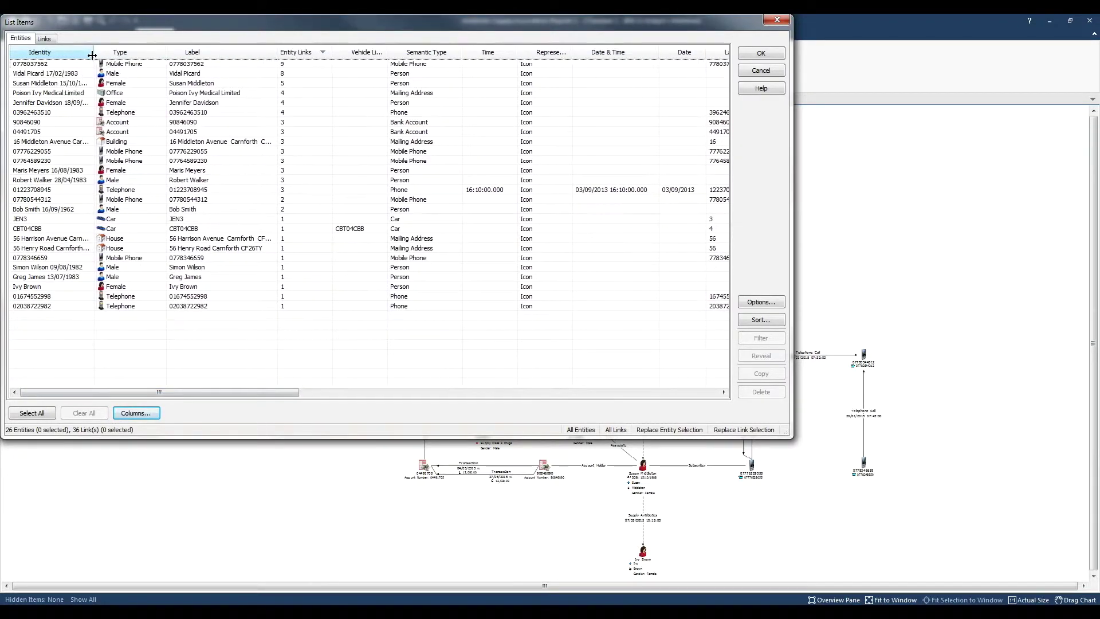
left_click(61, 74)
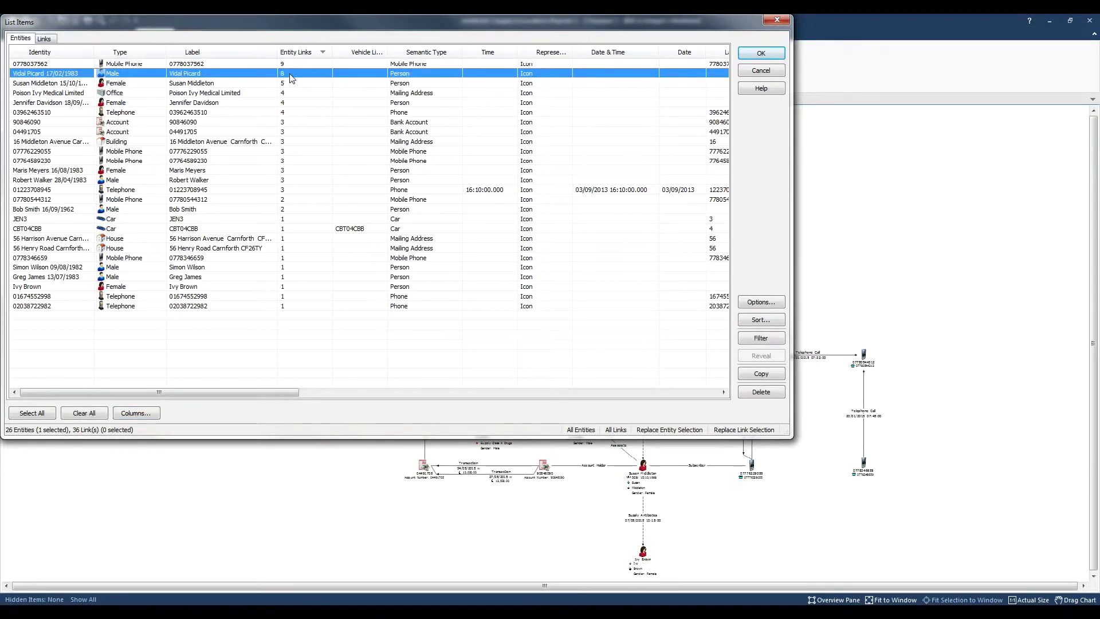
left_click(775, 56)
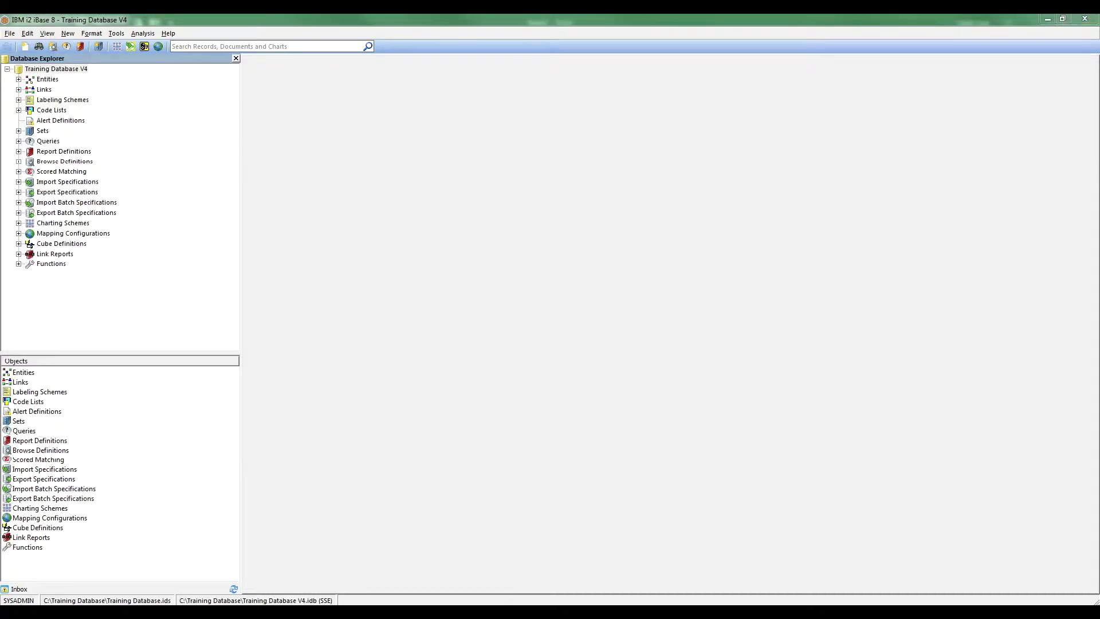
Step: Check the iBaseTest image and full path of the Custom Images Icons folder, then close it
key("alt+Tab")
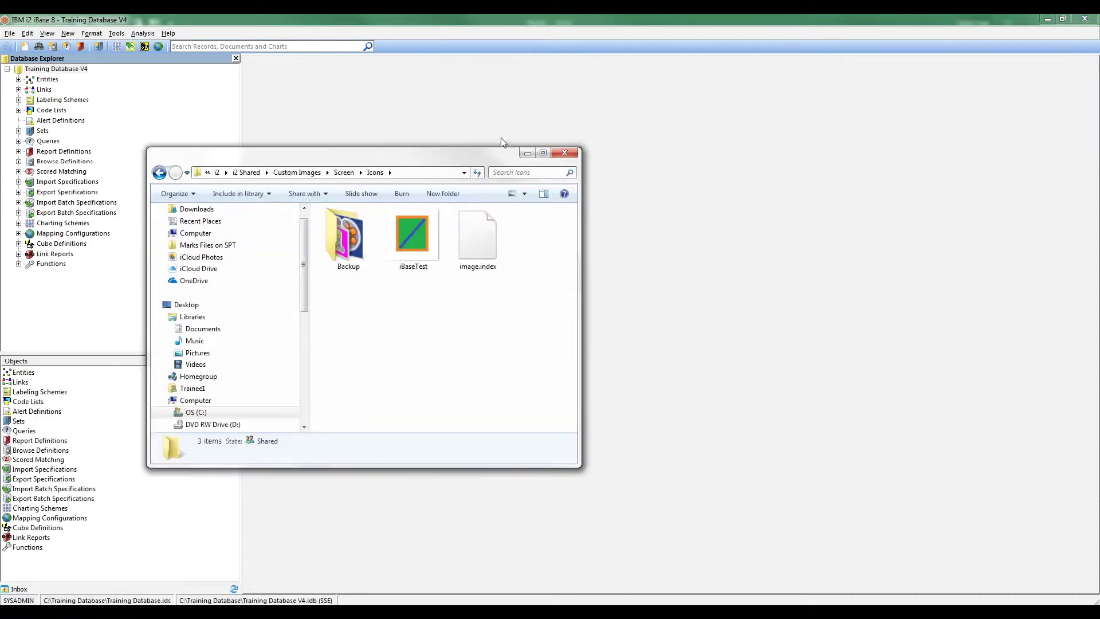
left_click_drag(478, 120, 613, 103)
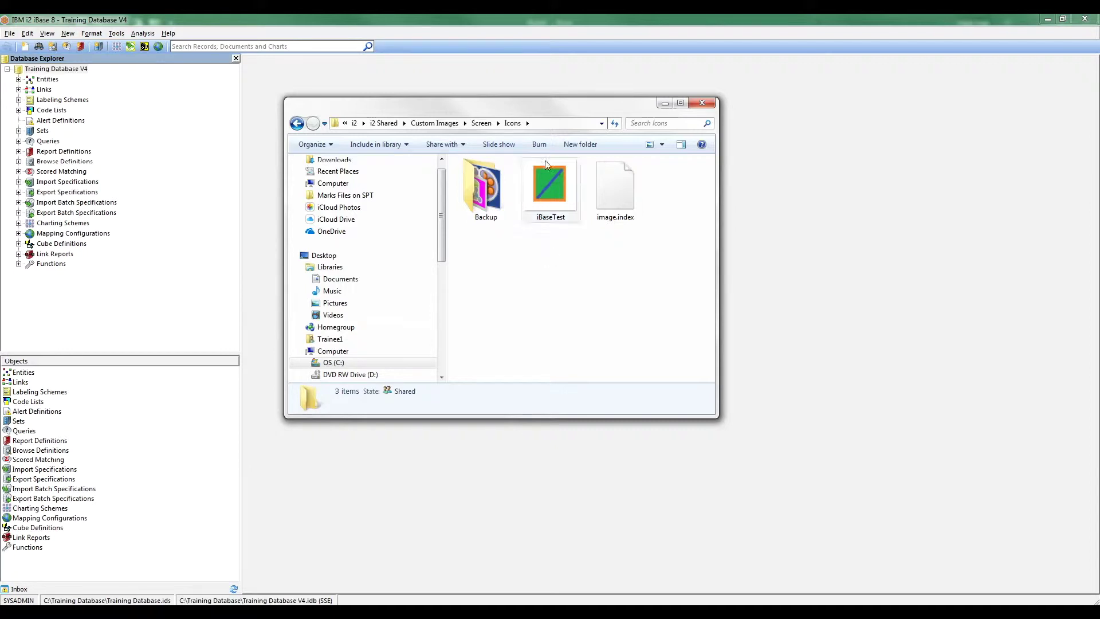
left_click(566, 123)
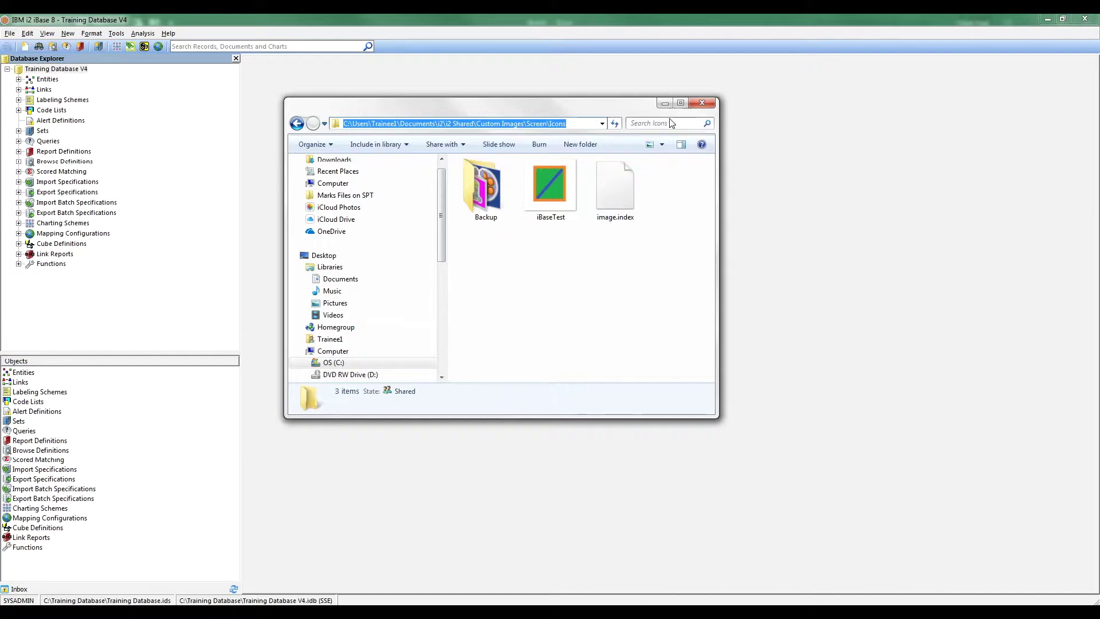
left_click(702, 103)
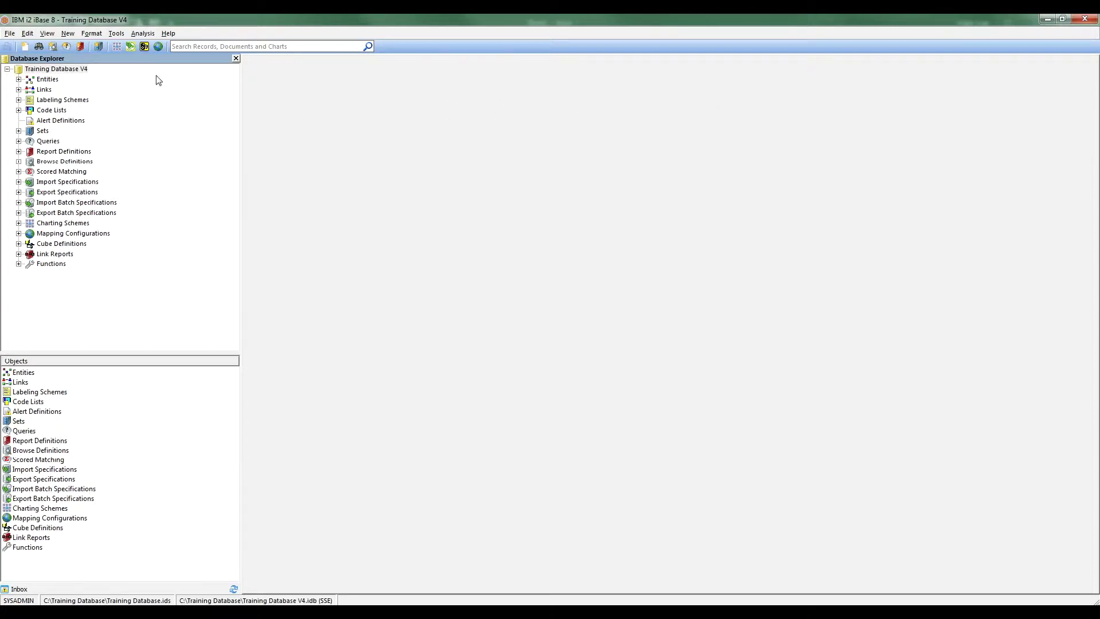
Step: In Tools > Options, Advanced, browse for the Icon List File from the en-GB Configuration folder
left_click(115, 35)
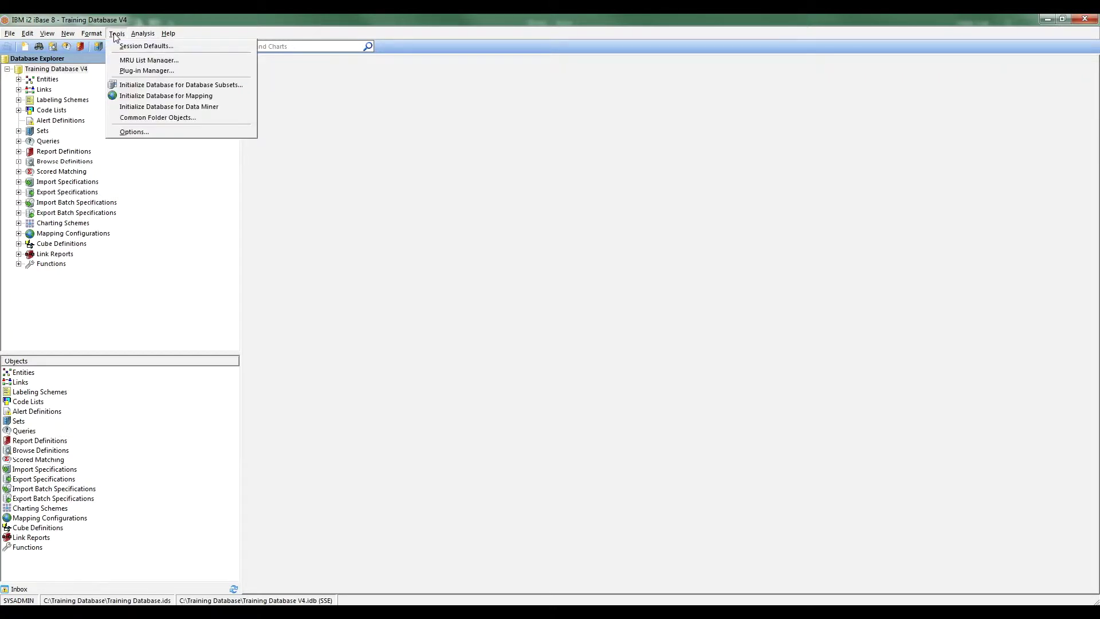
left_click(190, 133)
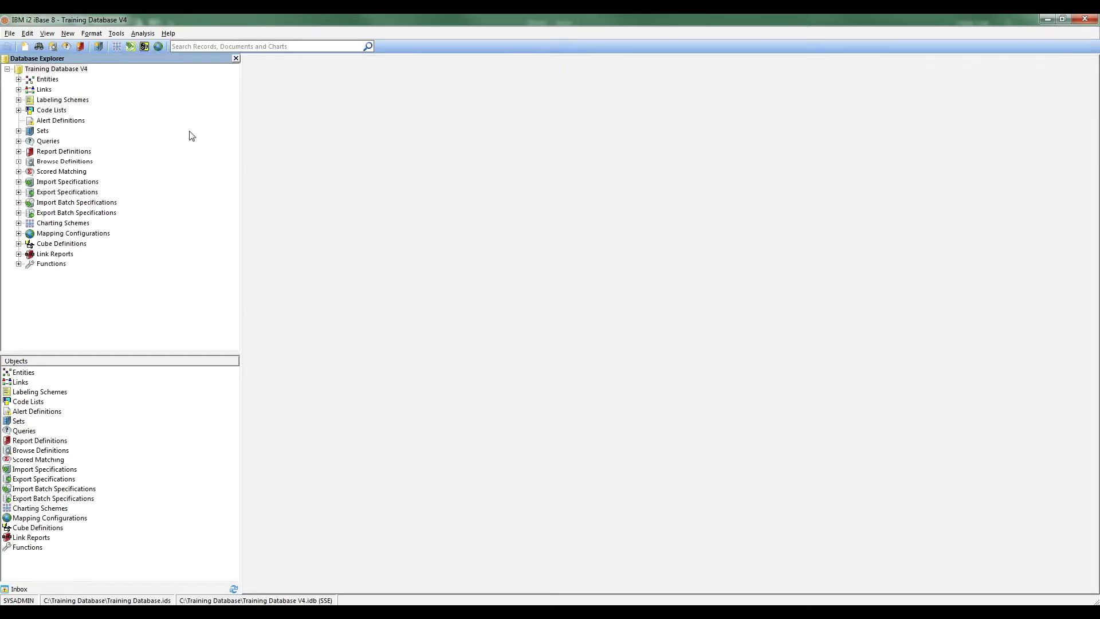
left_click(492, 182)
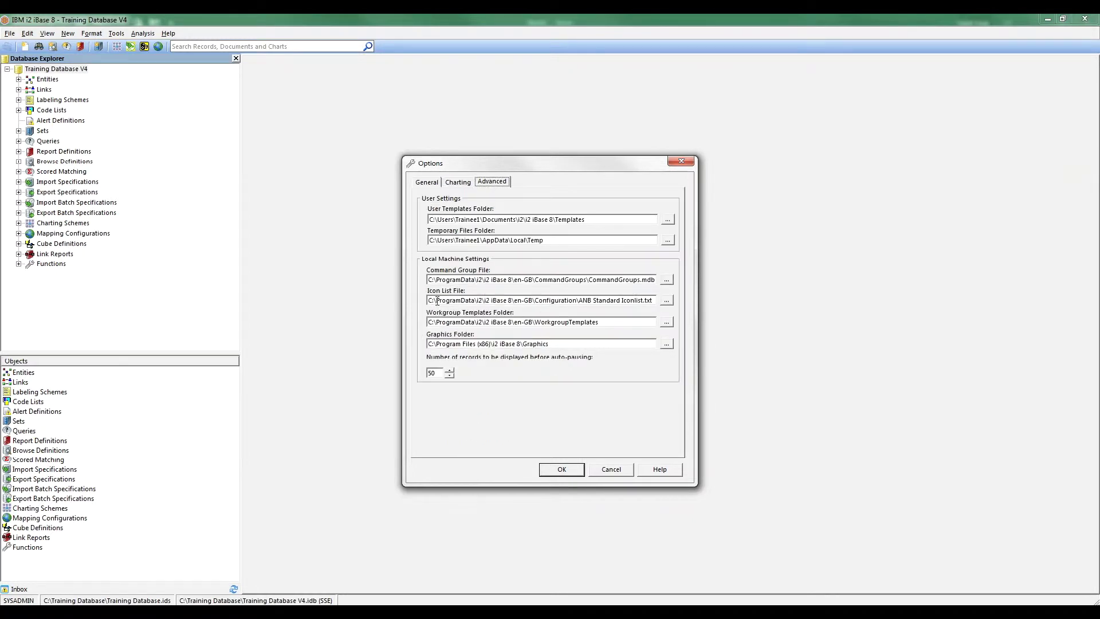
left_click_drag(428, 300, 673, 304)
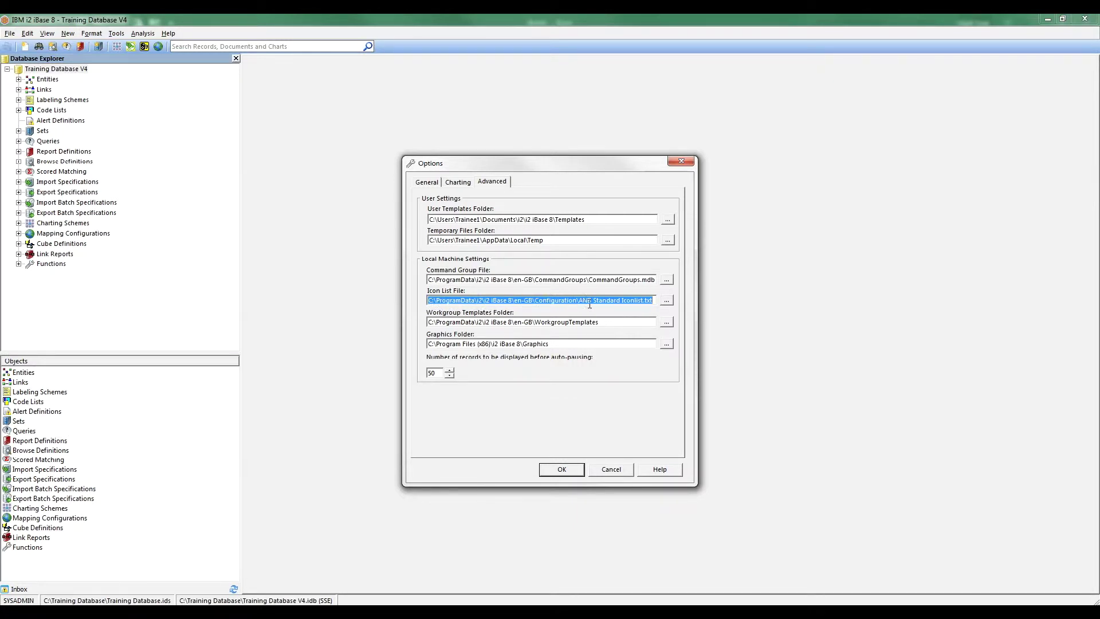
left_click(666, 301)
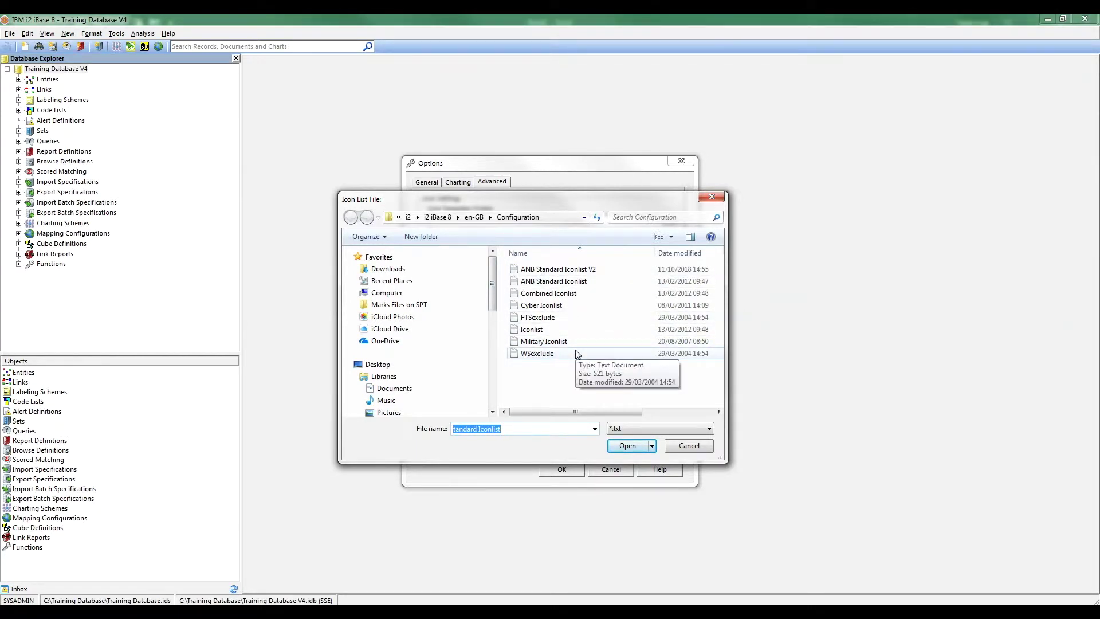
Step: Open ANB Standard Iconlist in Notepad for editing and cancel the Icon List File browser
right_click(558, 283)
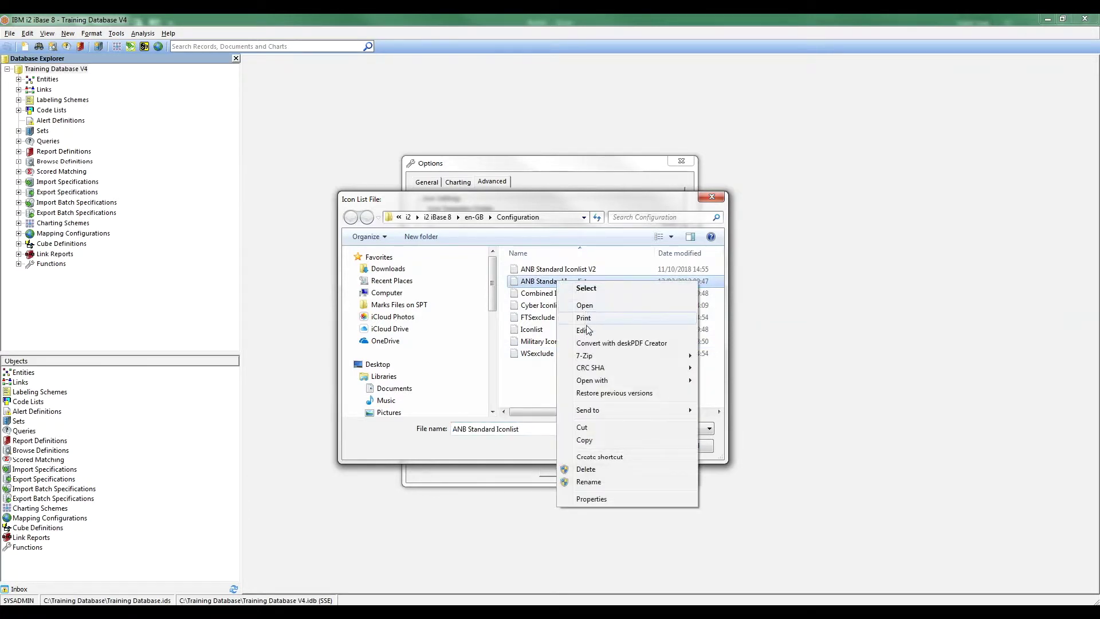
left_click(587, 331)
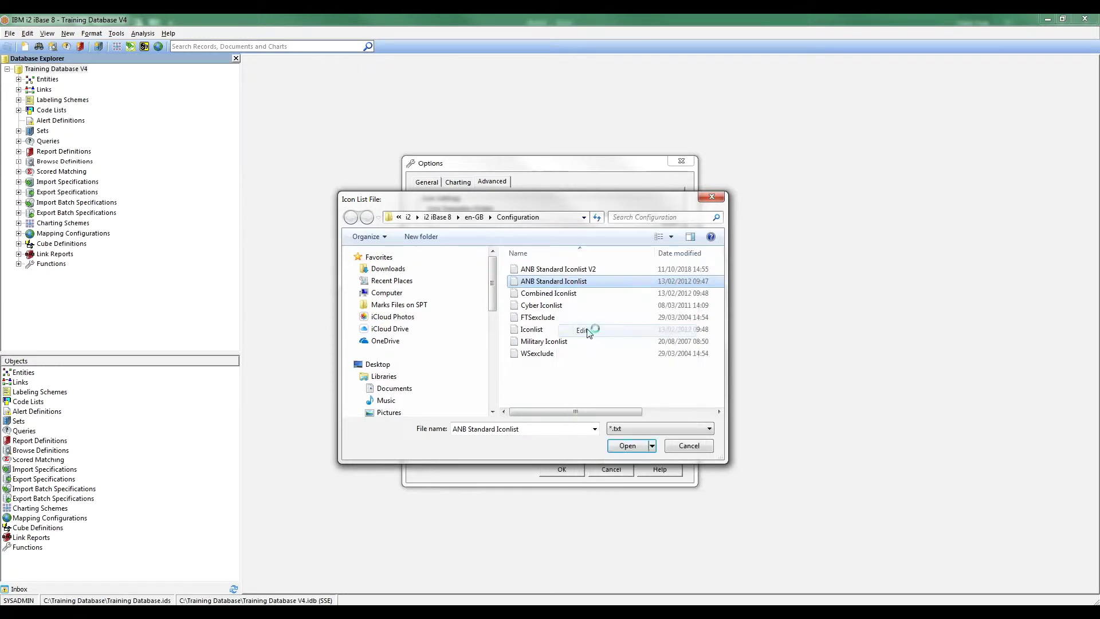
left_click(689, 446)
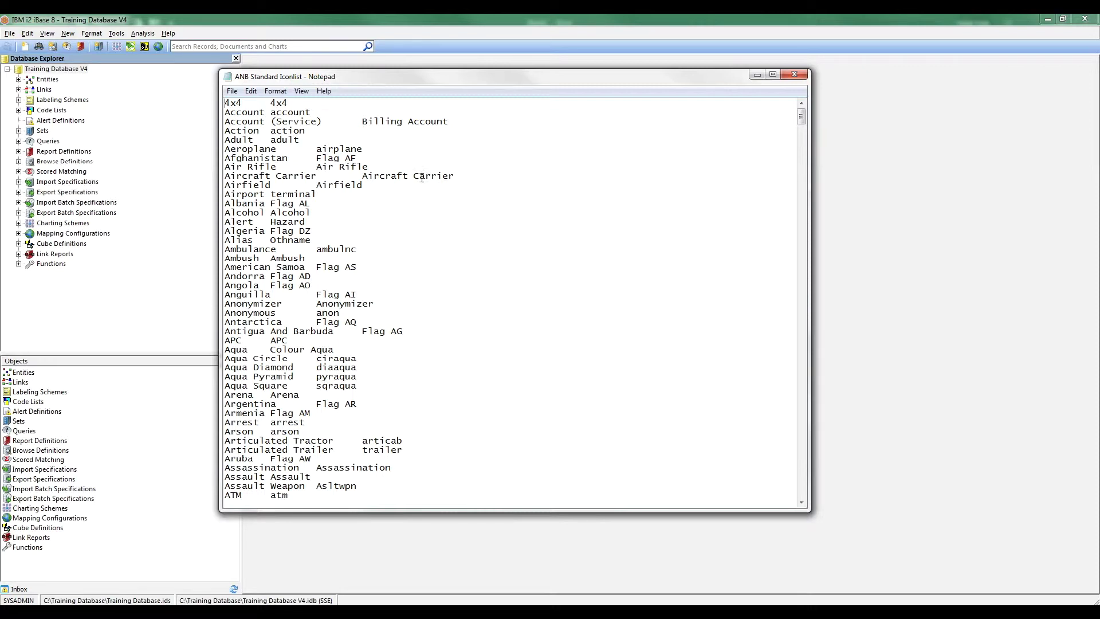
Step: Highlight the 4x4 and Aeroplane display names alongside their matching icon image names
left_click_drag(242, 102, 225, 103)
left_click(251, 107)
left_click_drag(270, 103, 288, 103)
left_click_drag(277, 149, 226, 150)
left_click_drag(317, 150, 361, 150)
left_click_drag(273, 148, 227, 148)
left_click(335, 212)
Step: Scroll the icon list to the H entries and place the cursor after 'Hungary Flag HU'
scroll(337, 218, "down", 20)
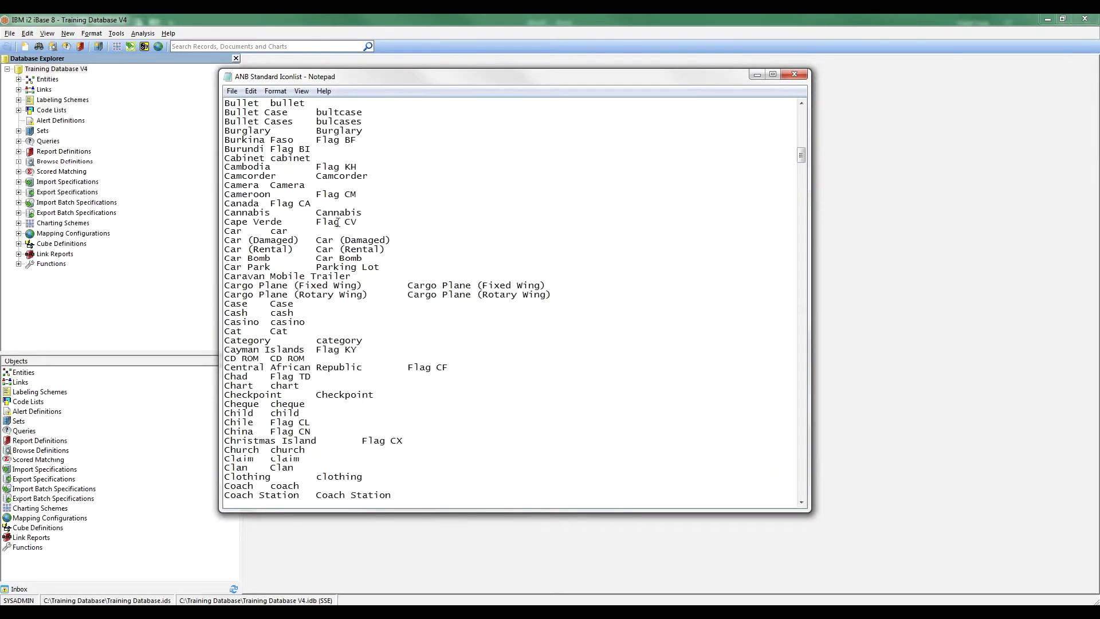
scroll(338, 217, "down", 20)
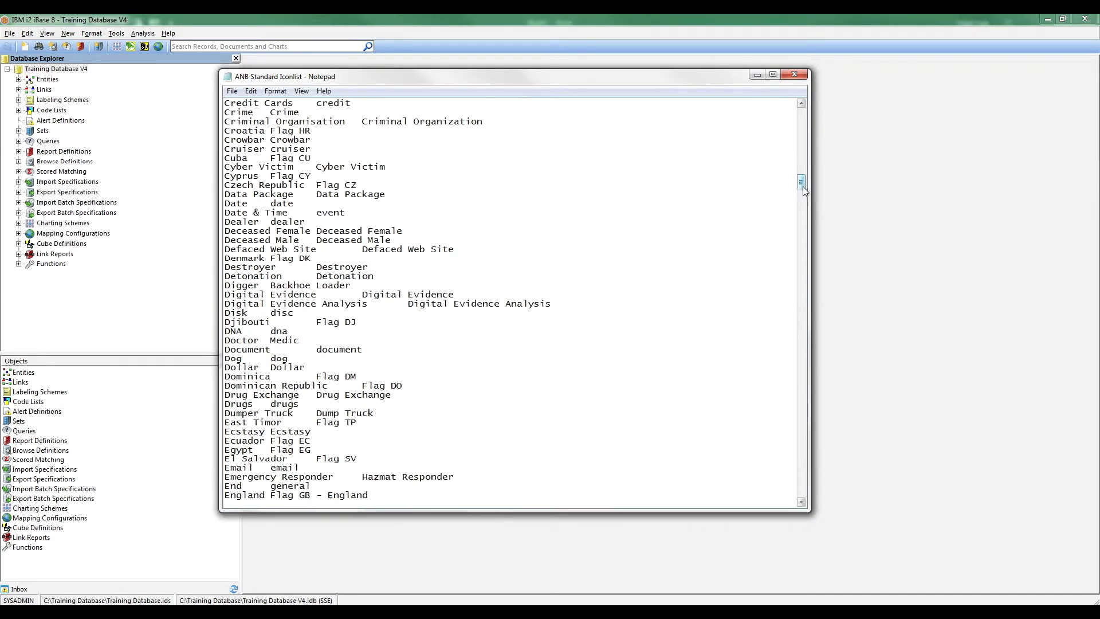
left_click_drag(802, 187, 800, 295)
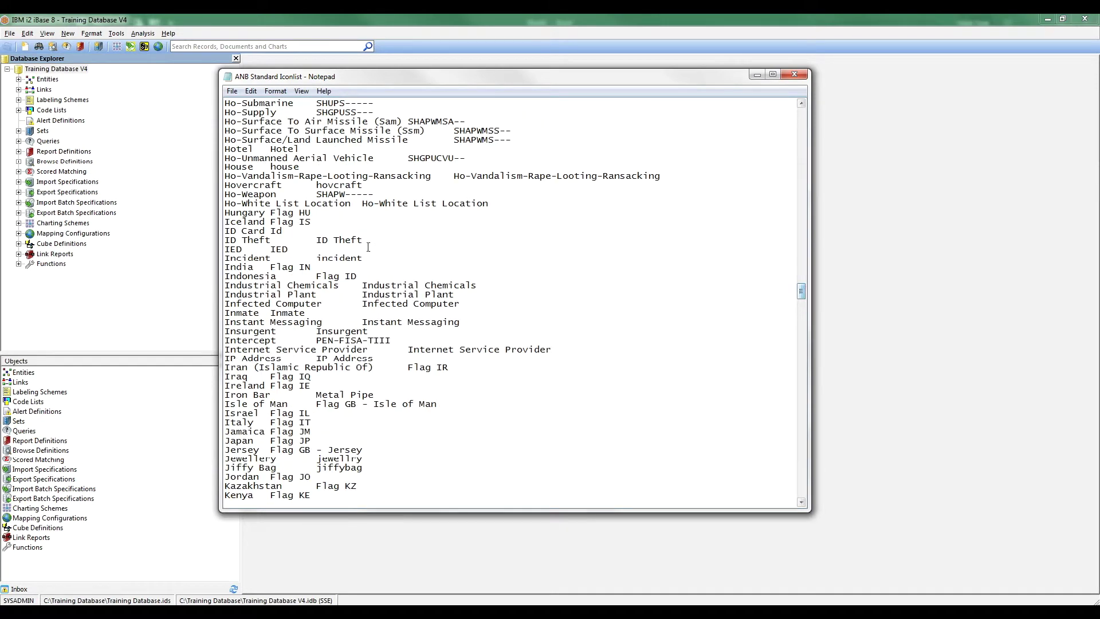
left_click(320, 211)
Step: Insert a new line reading 'iBase Test', a tab, then 'iBaseTest' below Hungary Flag HU
key("Return")
key("Caps_Lock")
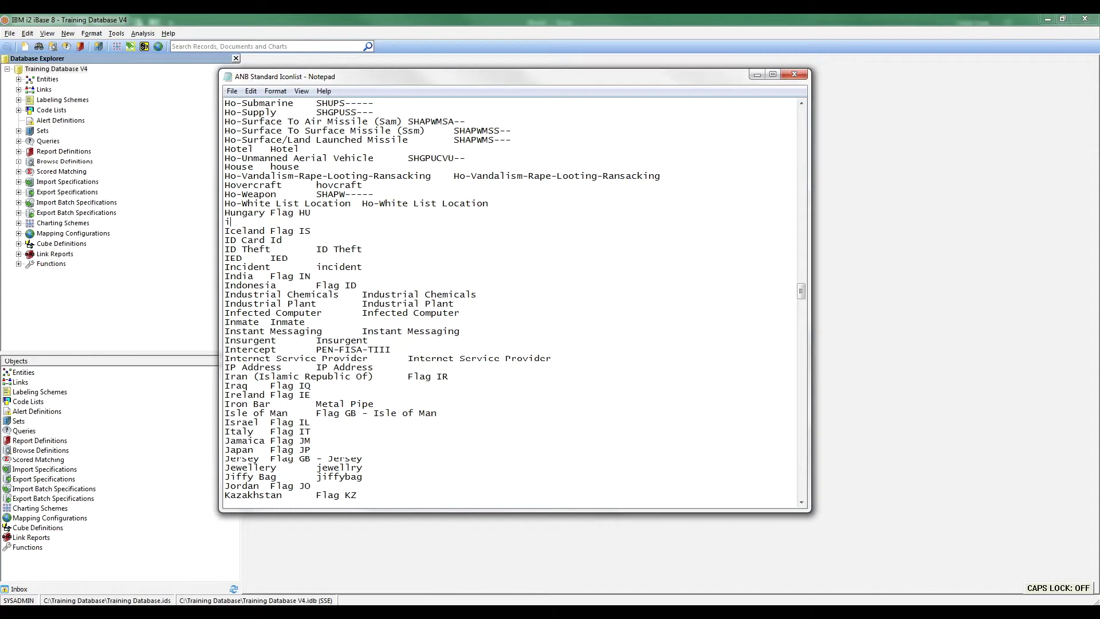
type("iBase Test\t")
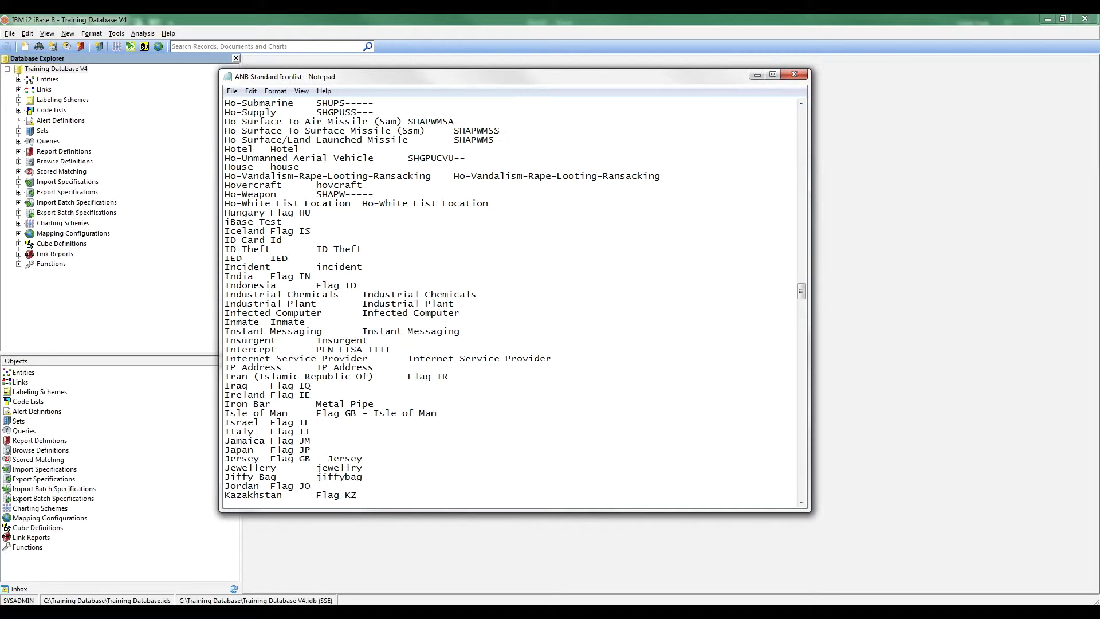
type("iBaseTest")
Step: Save the edited icon list as 'ANB Standard Iconlist V3' and close Notepad
left_click(232, 91)
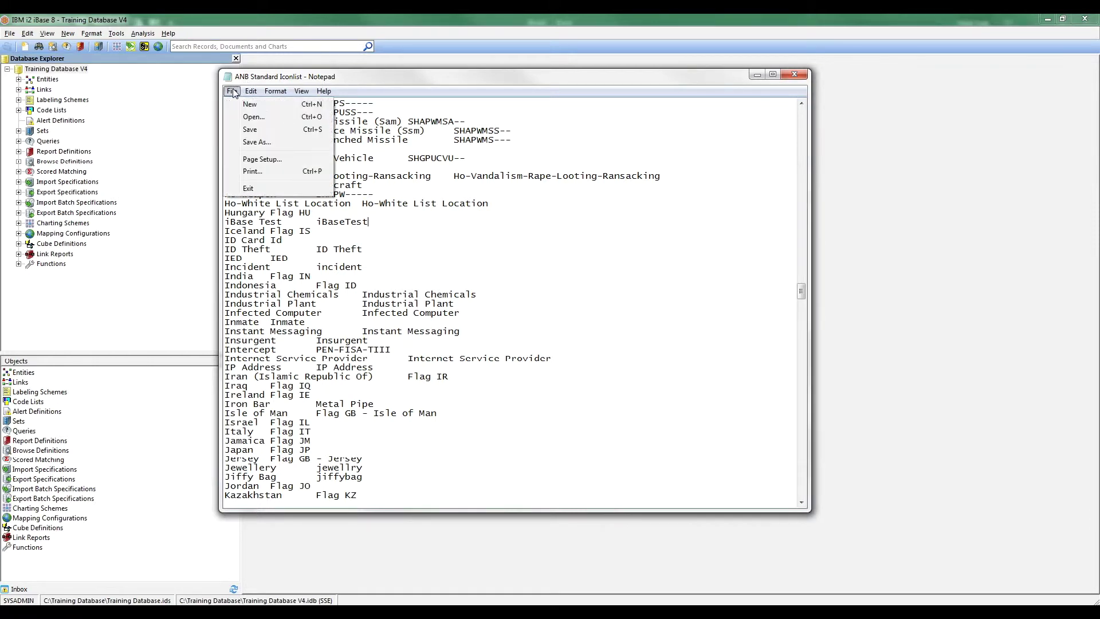
left_click(255, 142)
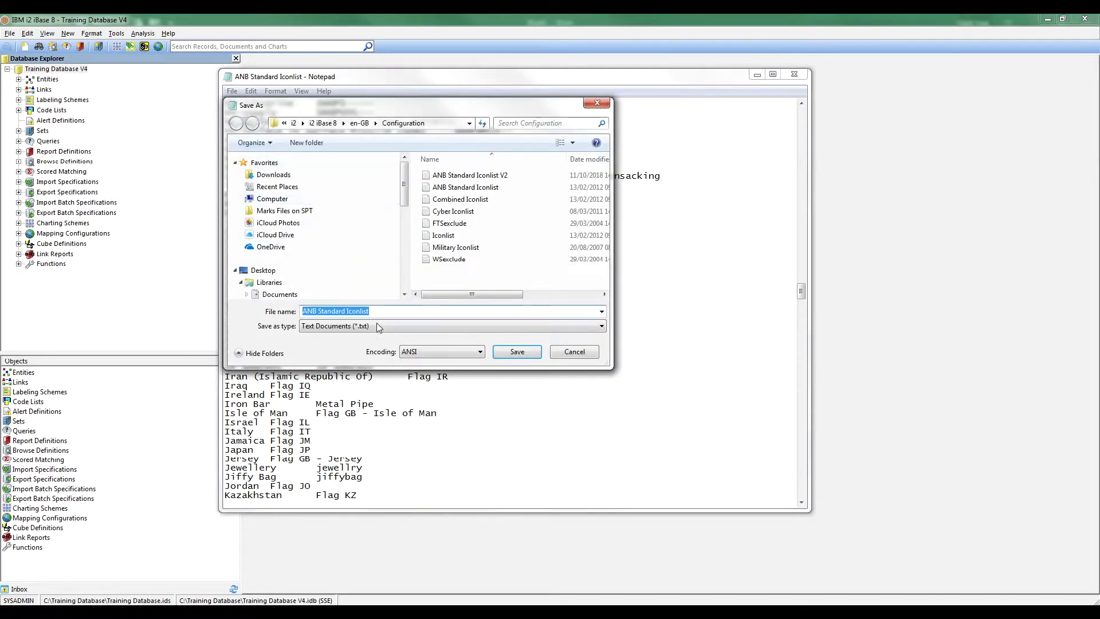
left_click(382, 310)
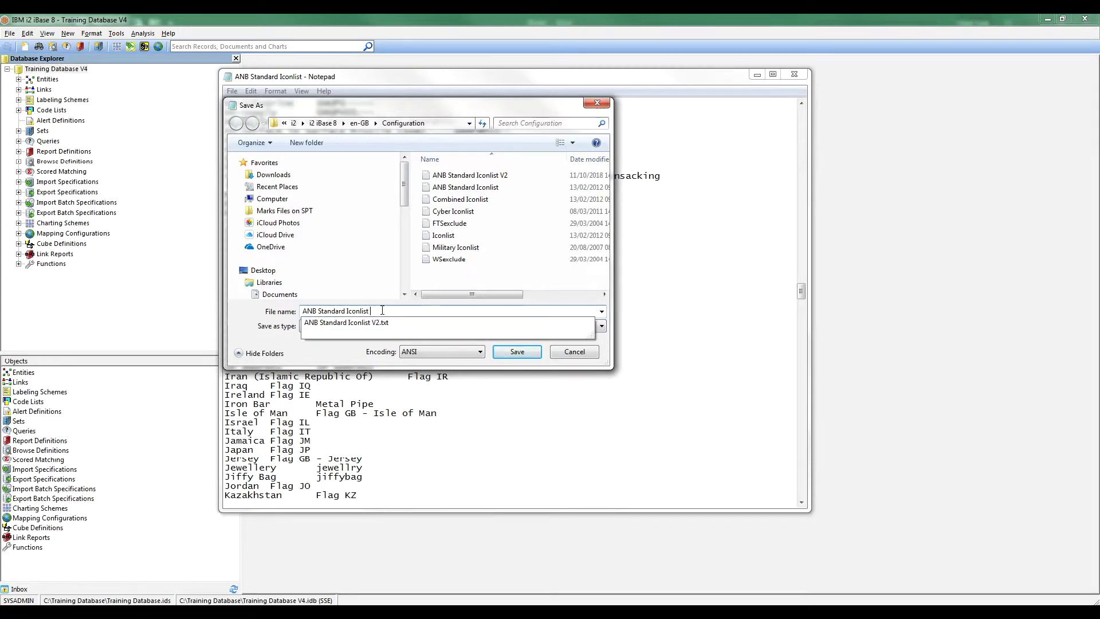
type("V3")
left_click(517, 351)
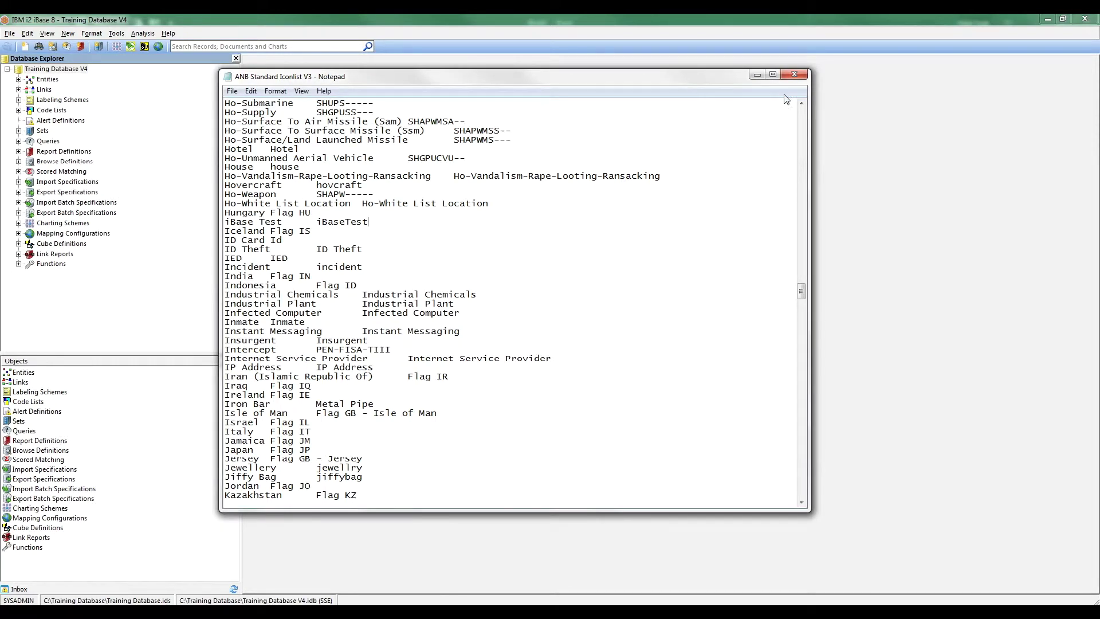
left_click(794, 74)
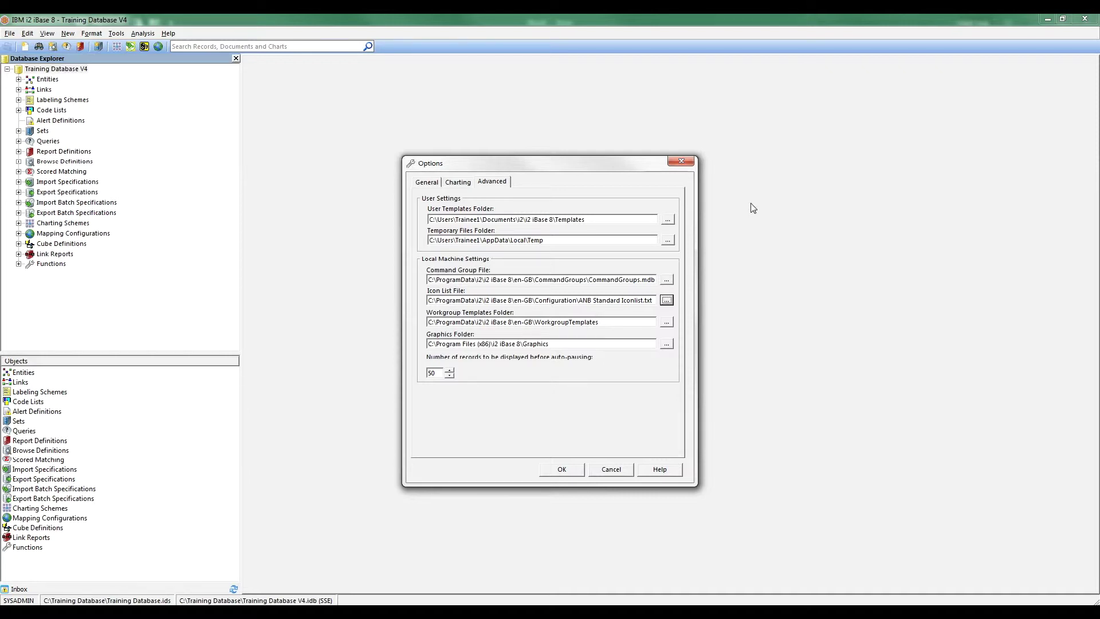
Step: Set ANB Standard Iconlist V3 as the Icon List File and acknowledge the restart notice
left_click(667, 301)
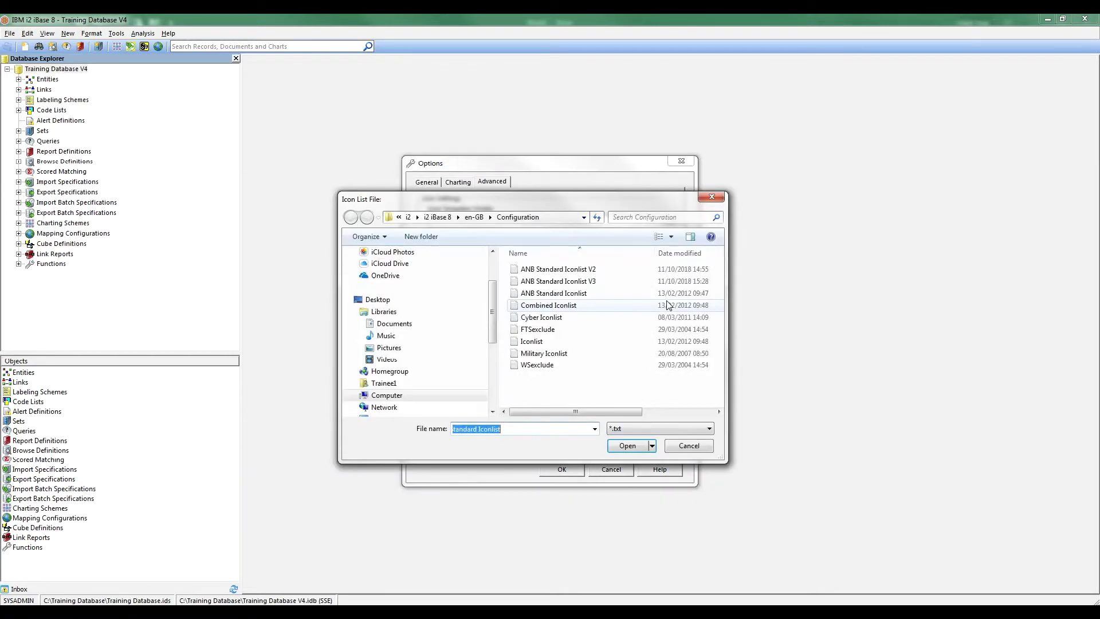
left_click(573, 281)
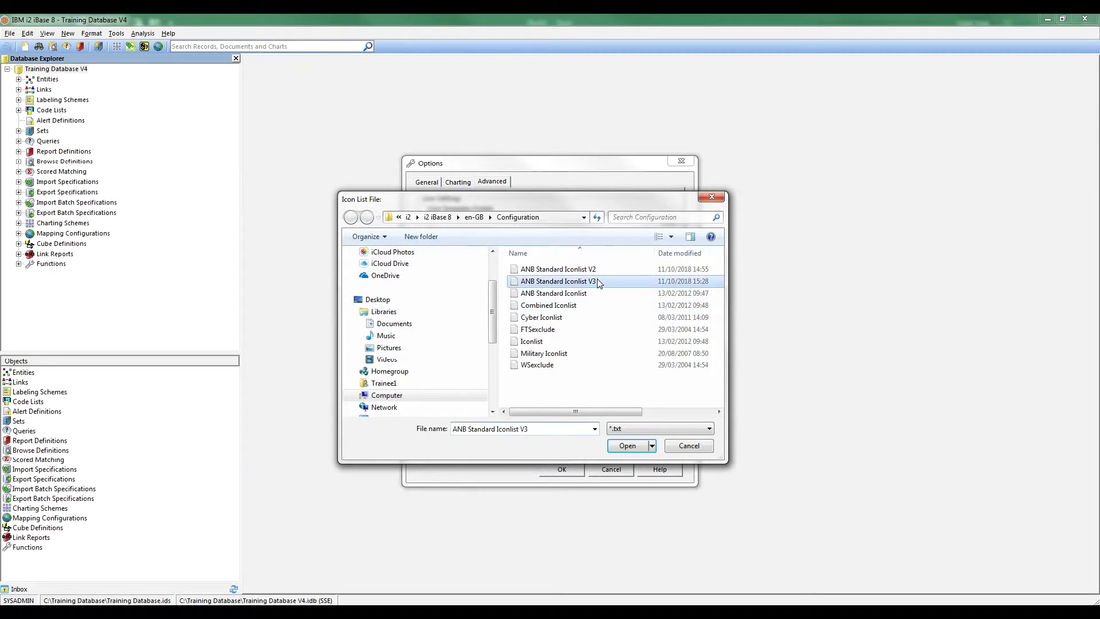
left_click(638, 446)
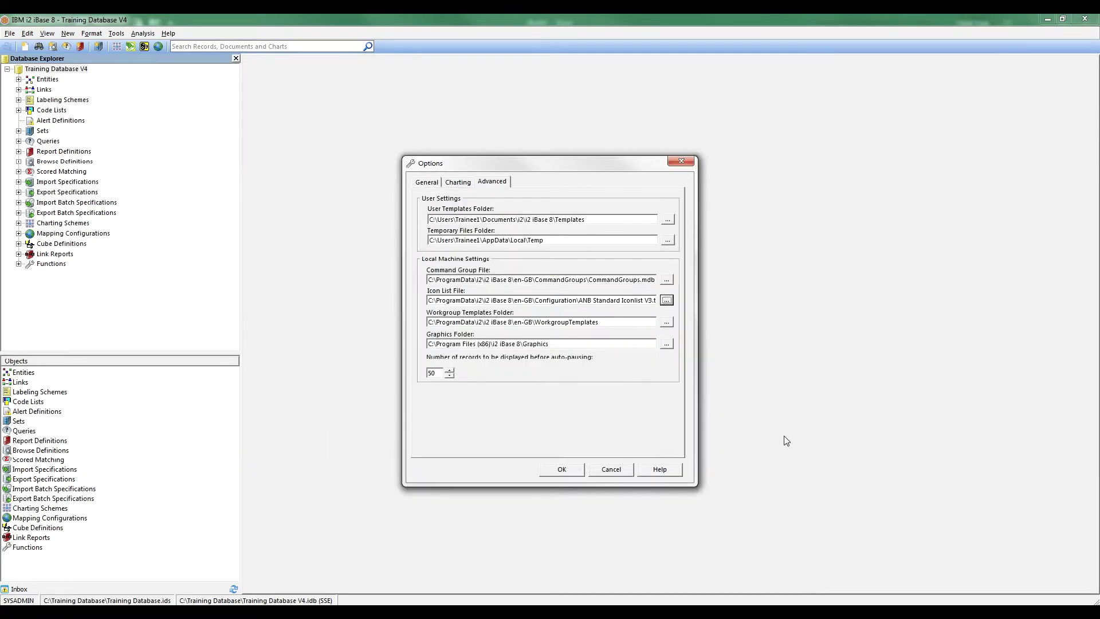
left_click(567, 471)
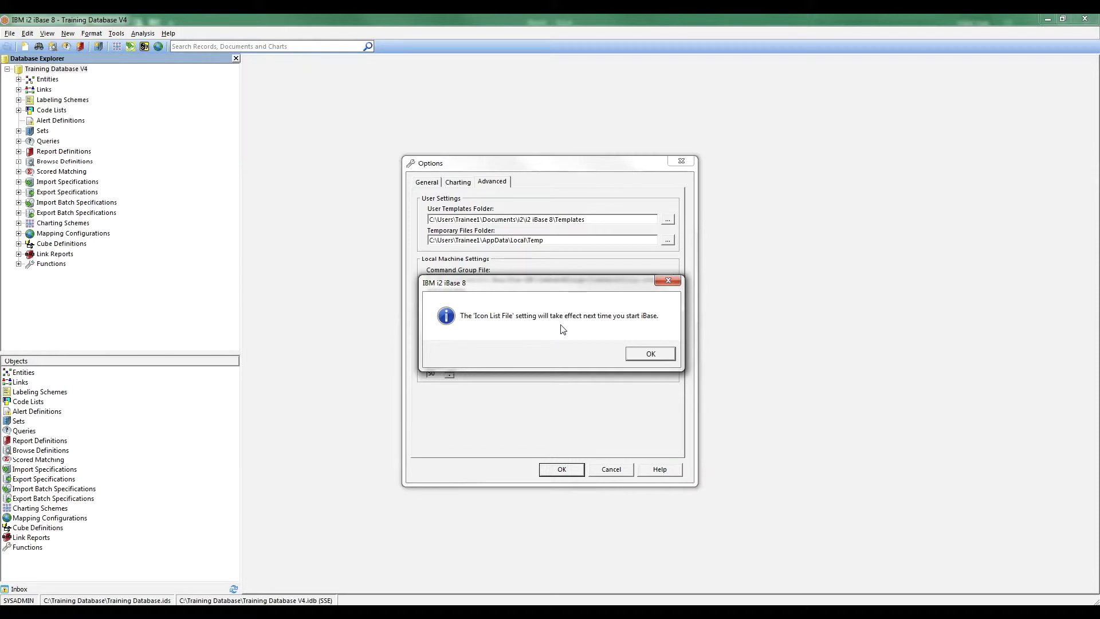
left_click(650, 354)
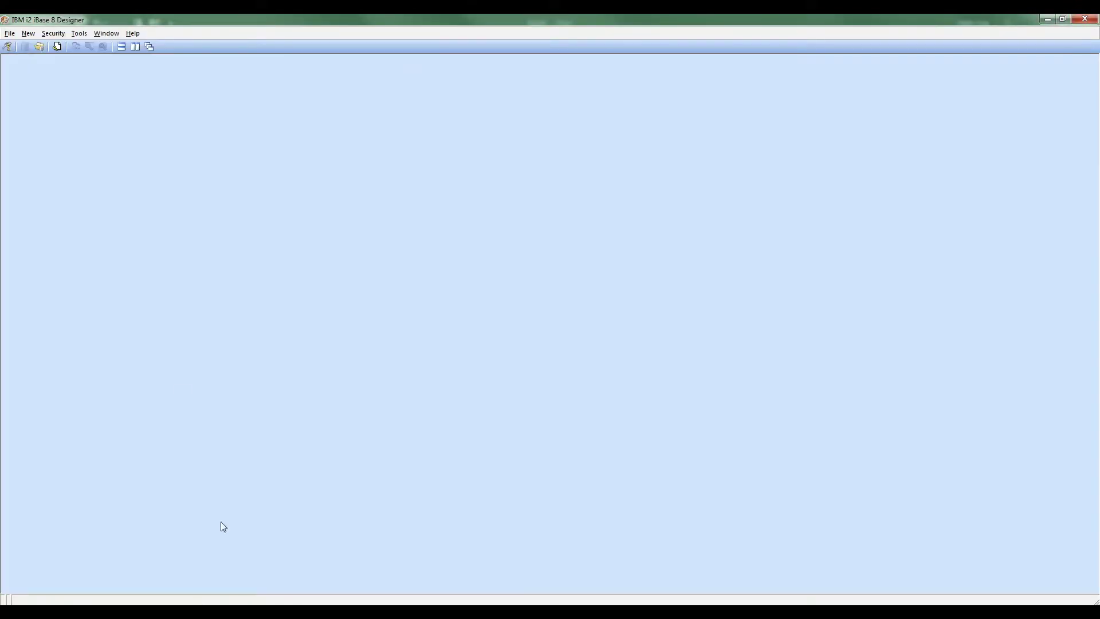
Step: Reopen Training Database V4 from the recent list, log on, accept the services shutdown, and list entity types
left_click(9, 33)
left_click(111, 201)
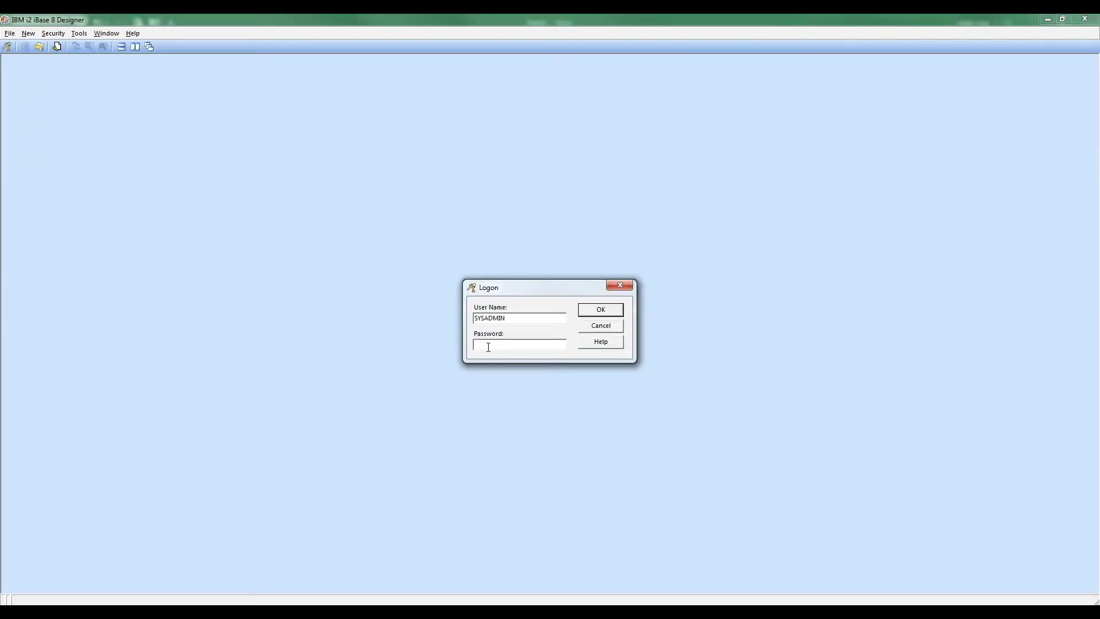
key("Caps_Lock")
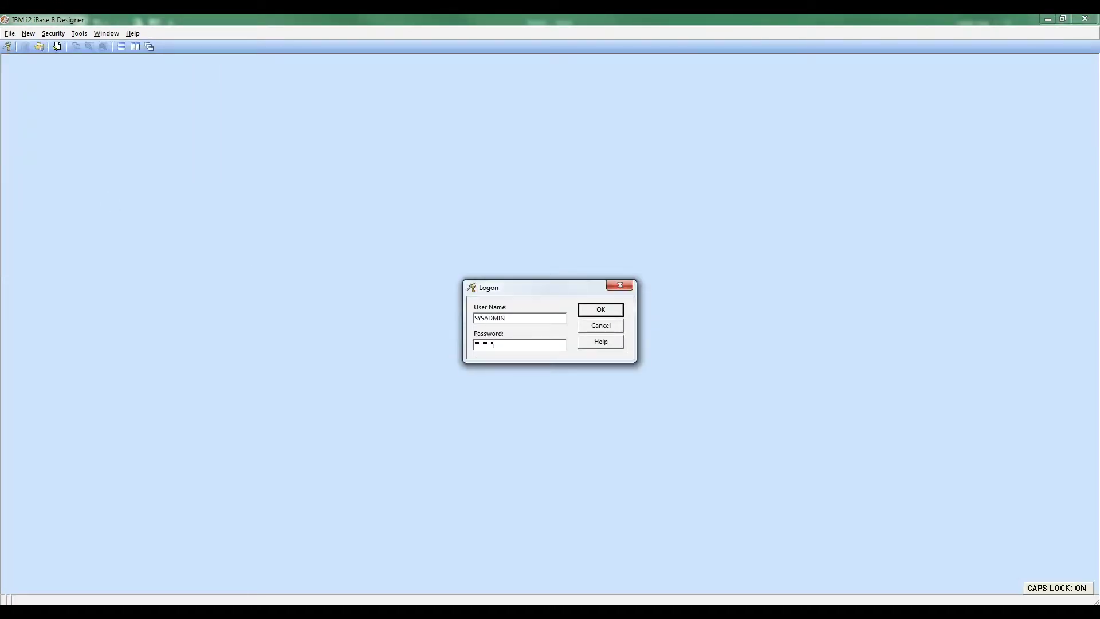
key("Return")
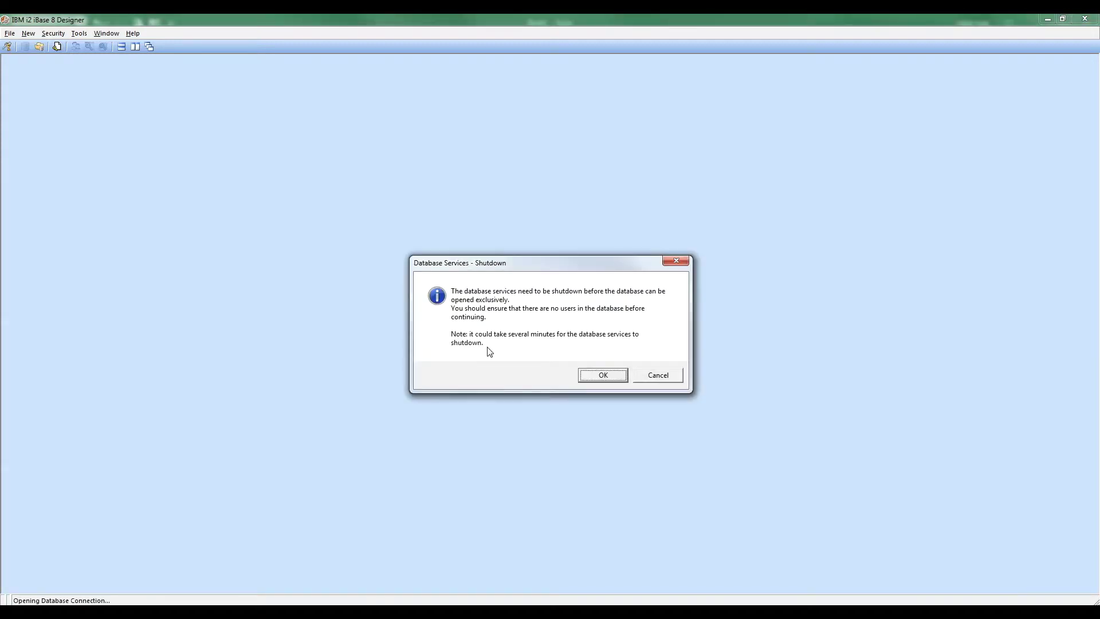
left_click(596, 376)
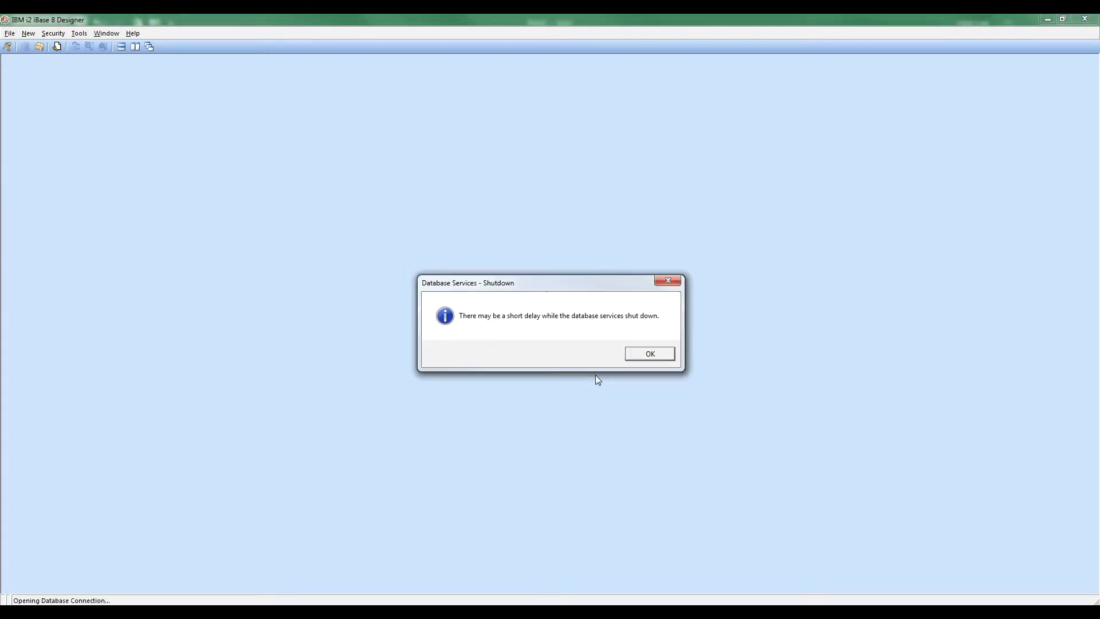
left_click(651, 353)
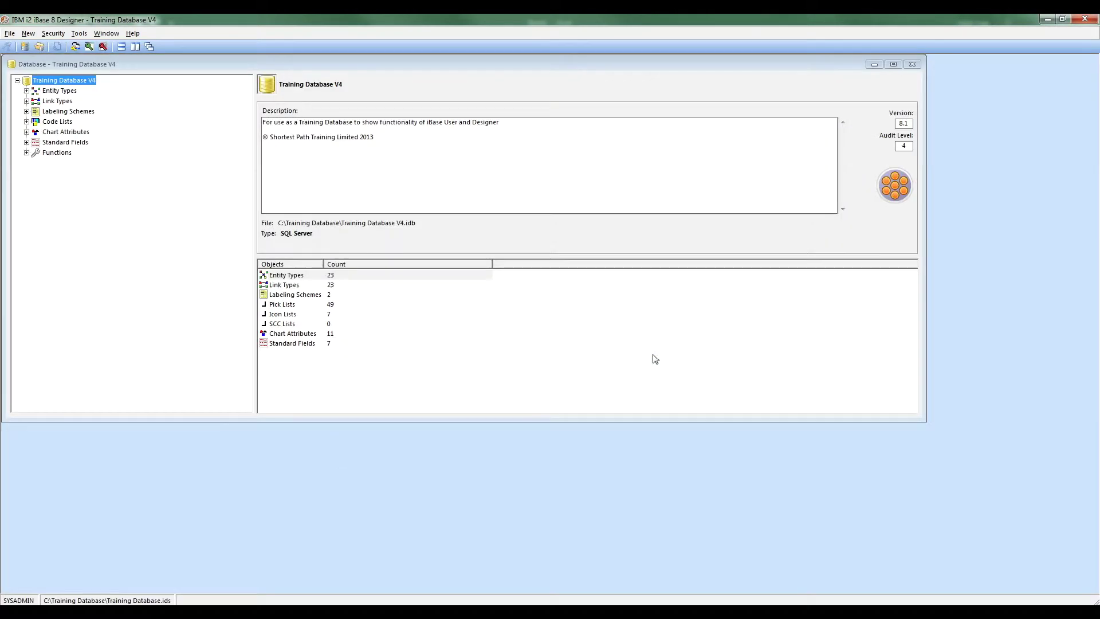
double_click(32, 91)
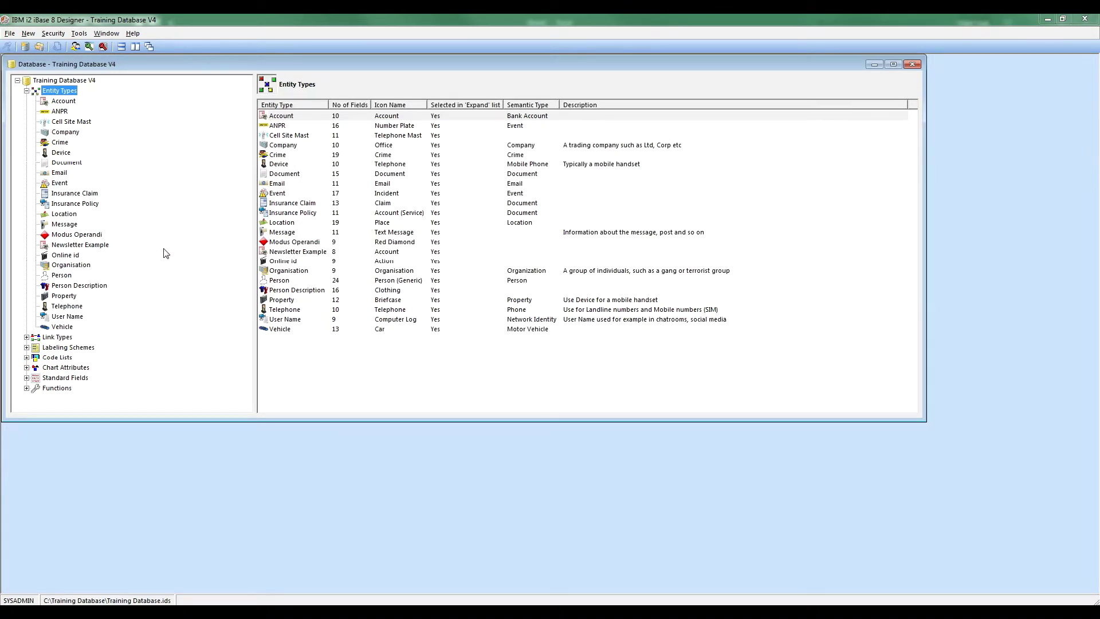
Step: Inspect the Newsletter Example Icon List field's properties and close them unchanged
left_click(75, 244)
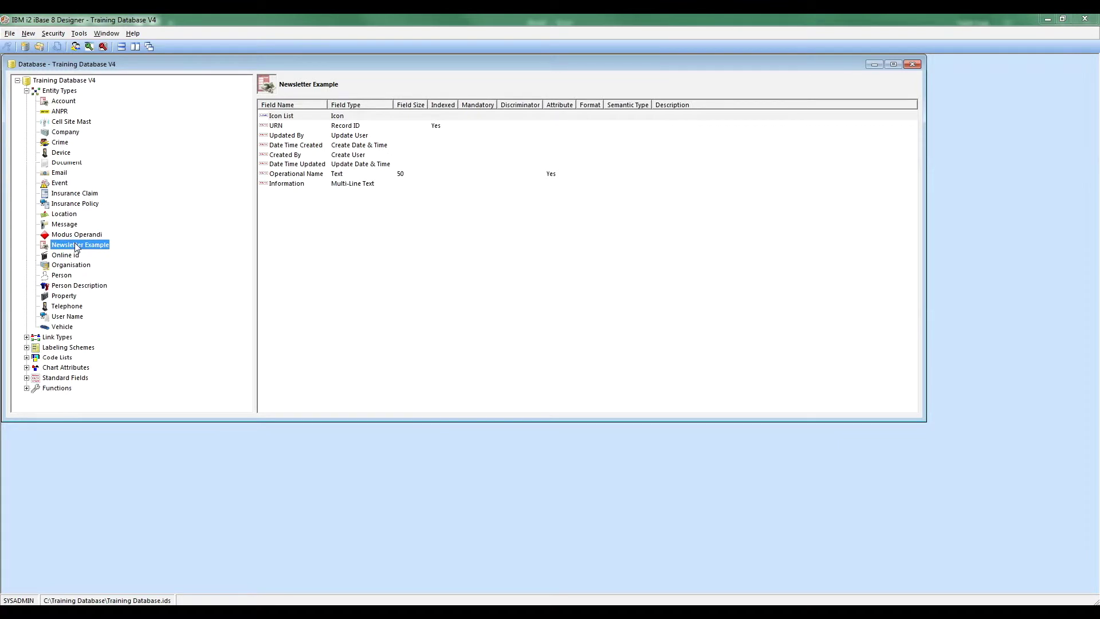
right_click(288, 118)
left_click(308, 121)
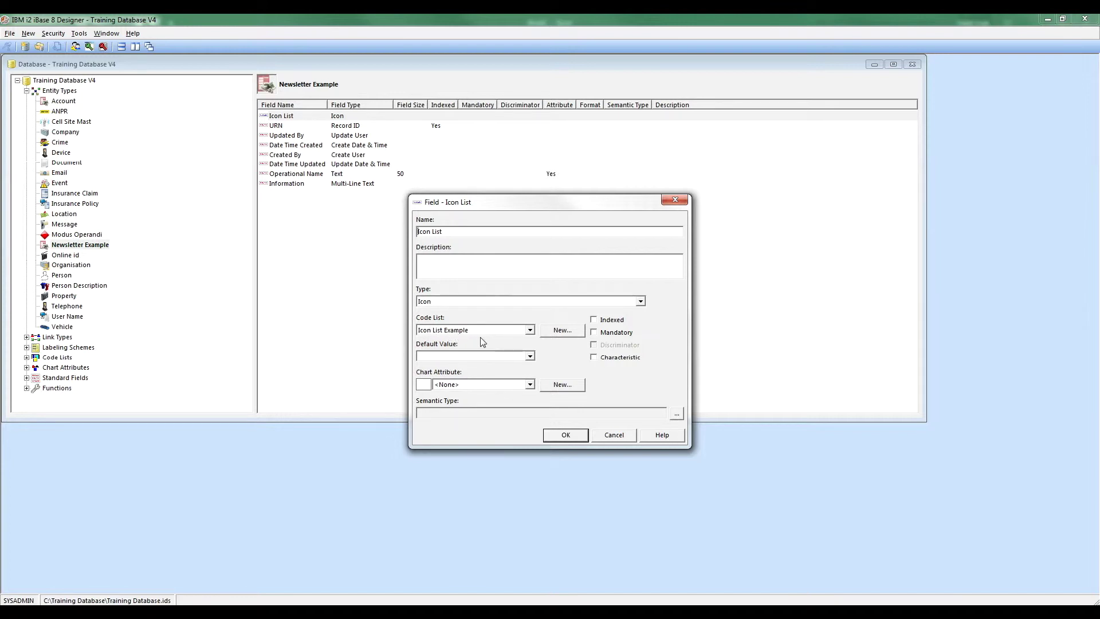
left_click(598, 435)
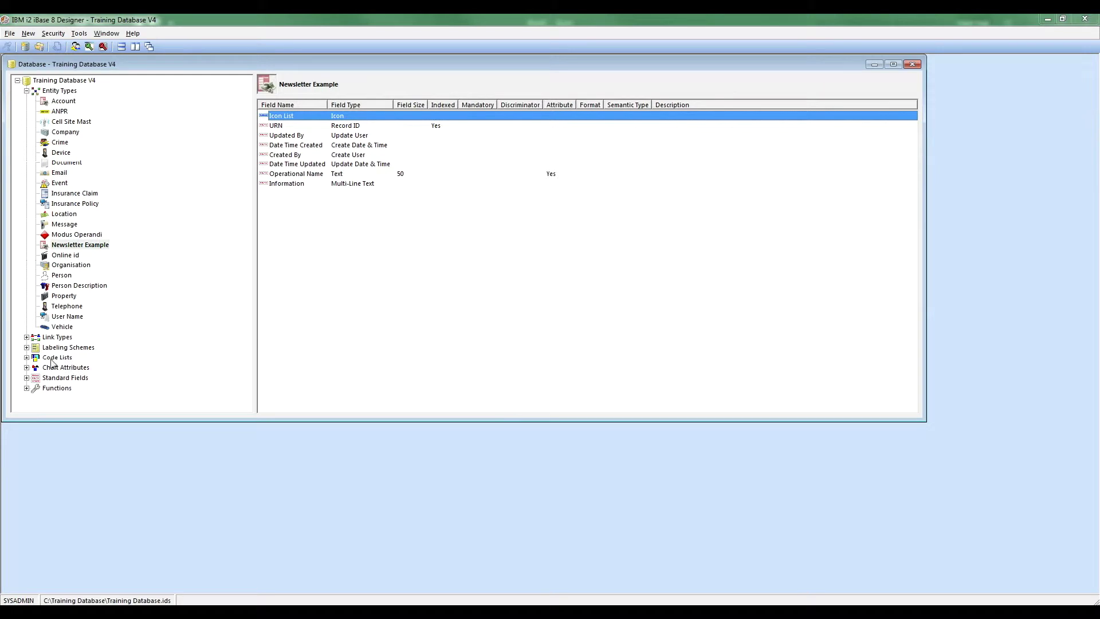
Step: Expand Code Lists > Icon Lists and display the Icon List Example icons
left_click(27, 357)
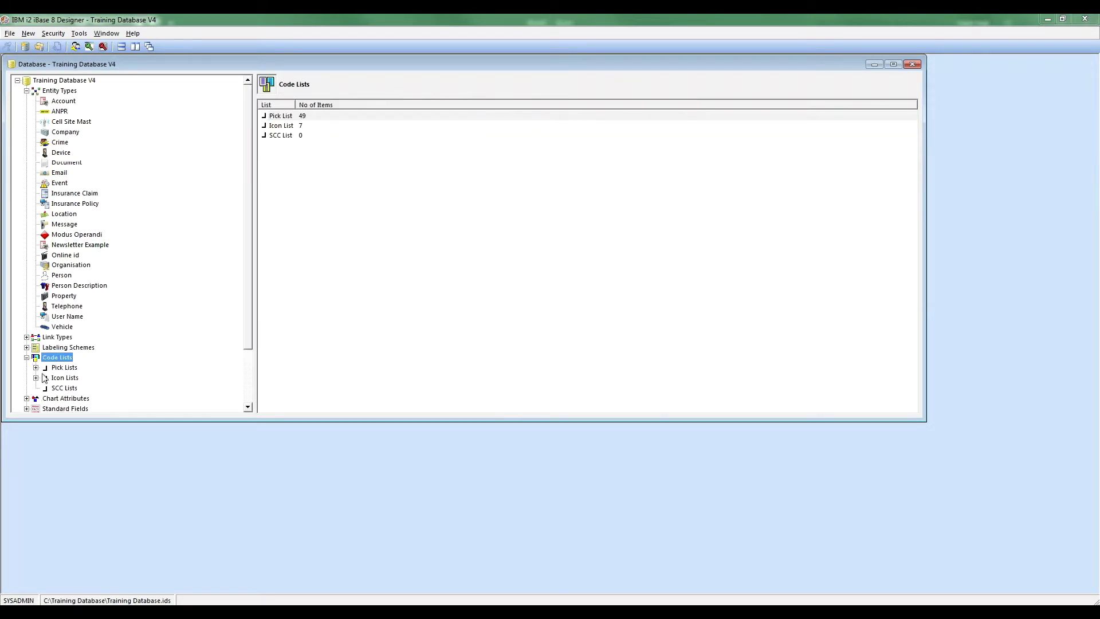
left_click(36, 378)
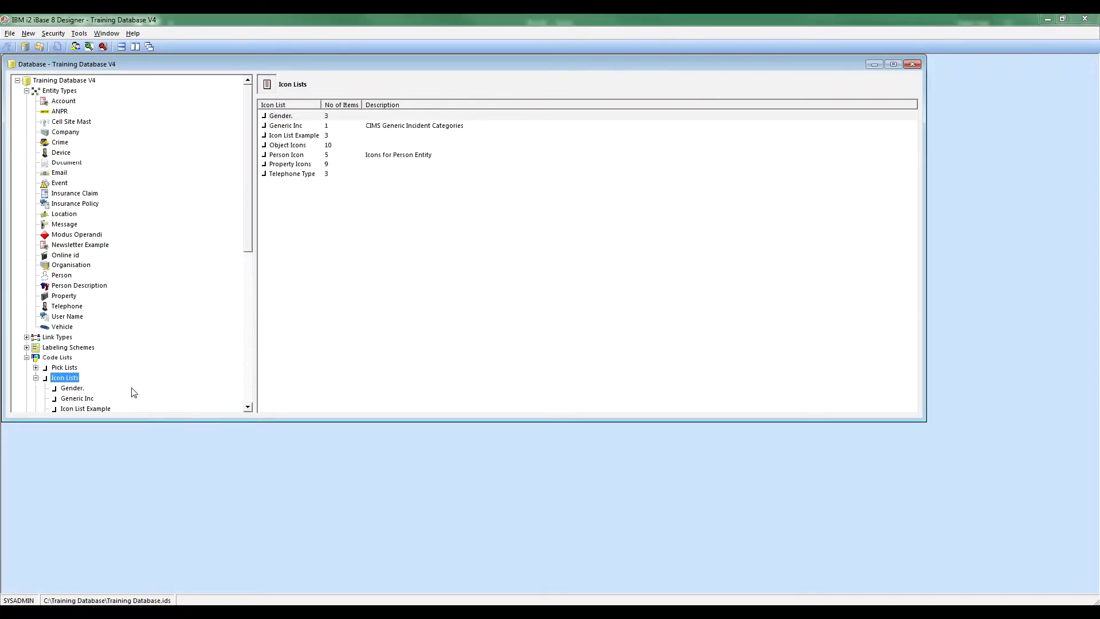
left_click(104, 409)
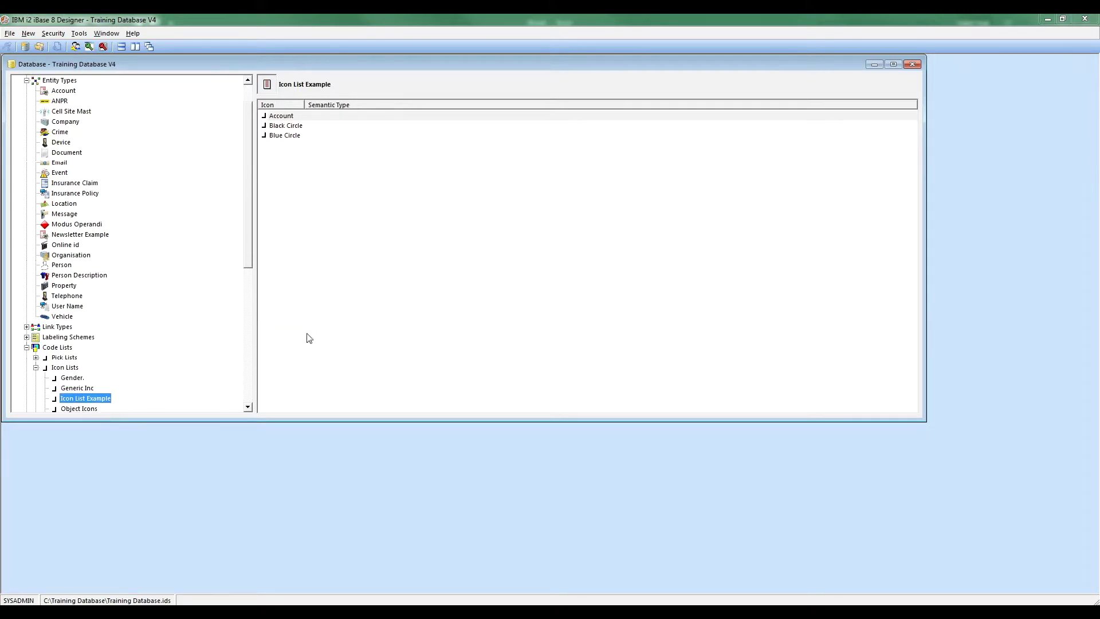
Step: Edit Icon List Example and preview its Account, Black Circle and Blue Circle icons
right_click(98, 398)
left_click(110, 404)
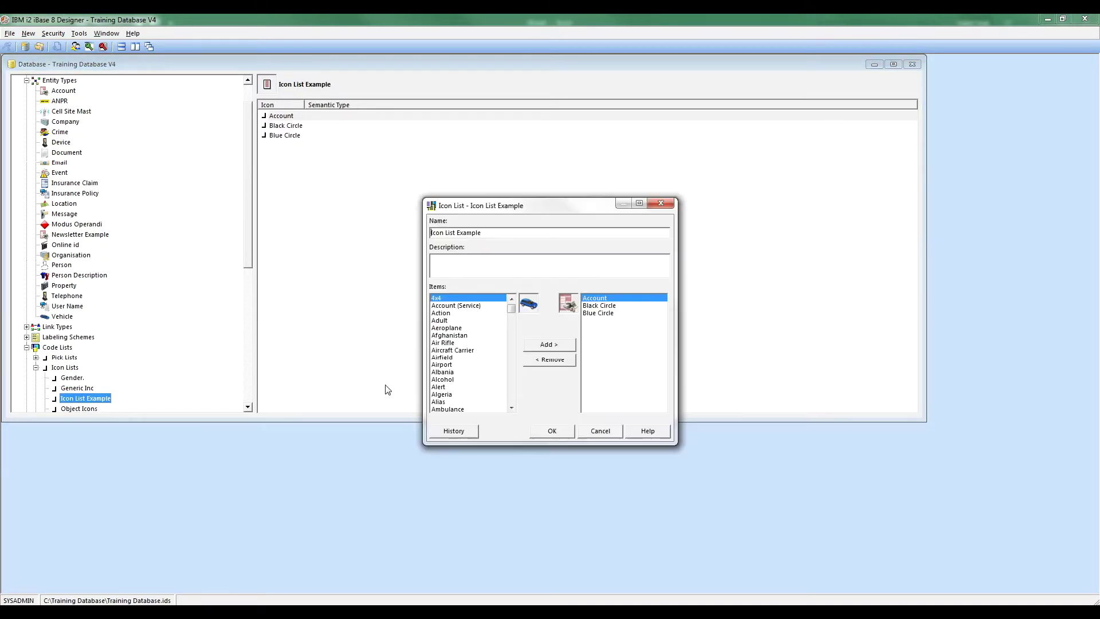
left_click(603, 307)
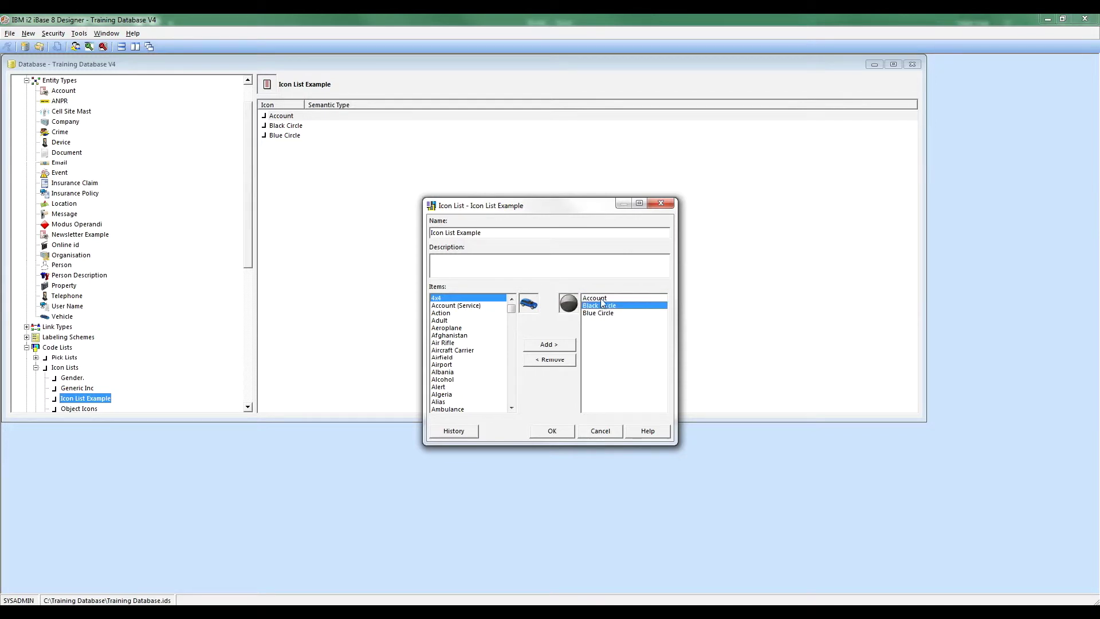
left_click(605, 298)
left_click(601, 305)
left_click(600, 313)
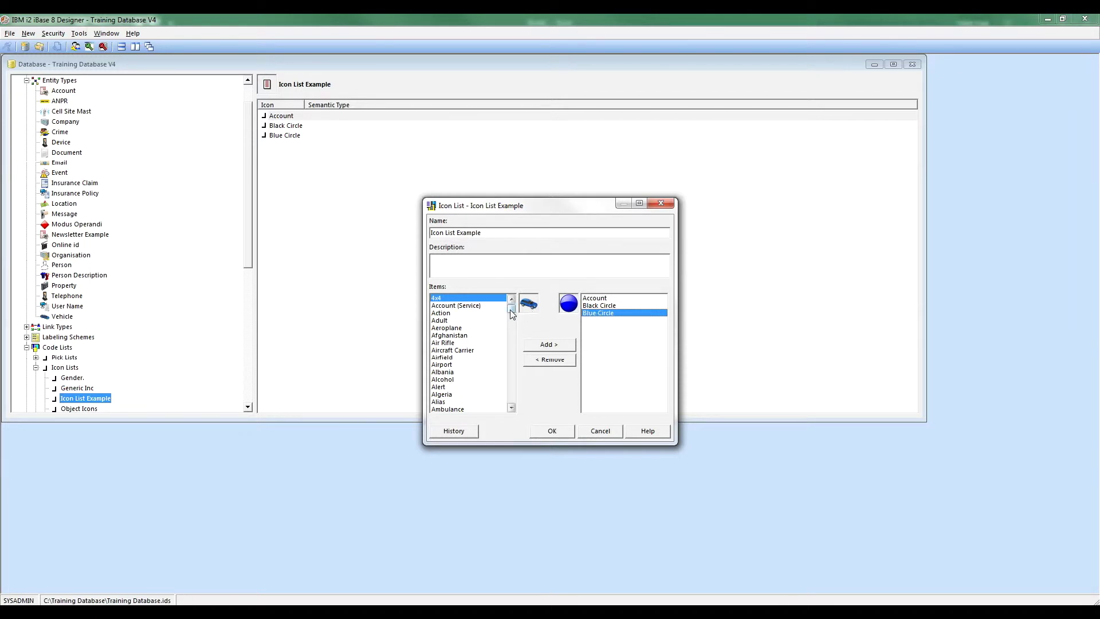
Step: Find iBase Test among the available items, add it to the list, and save
scroll(513, 316, "down", 1)
left_click_drag(513, 316, 513, 356)
left_click(511, 328)
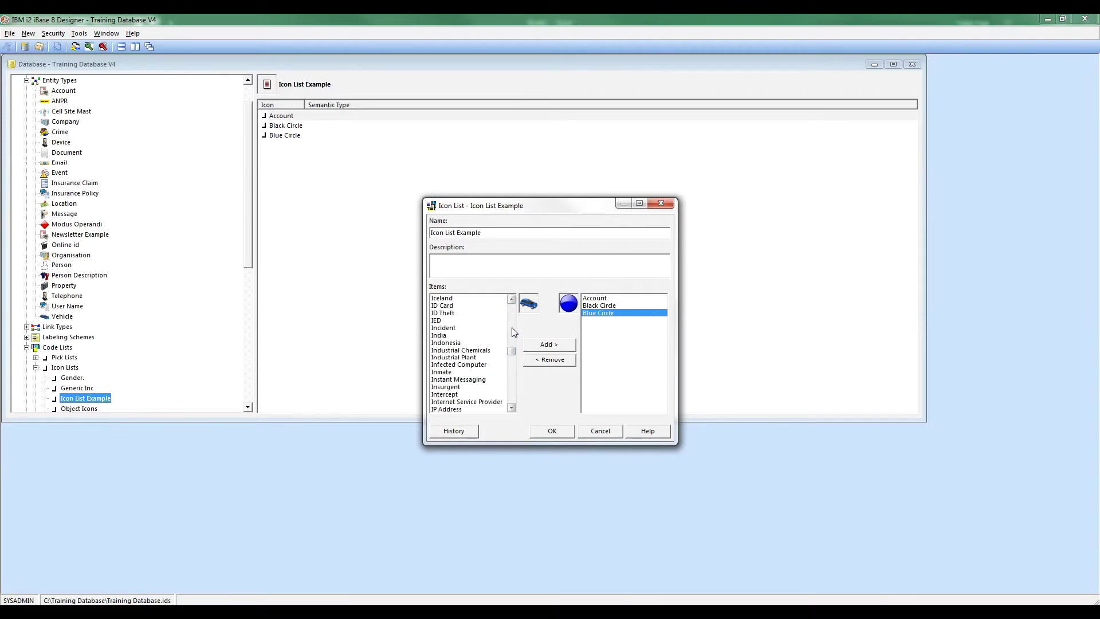
scroll(513, 327, "up", 5)
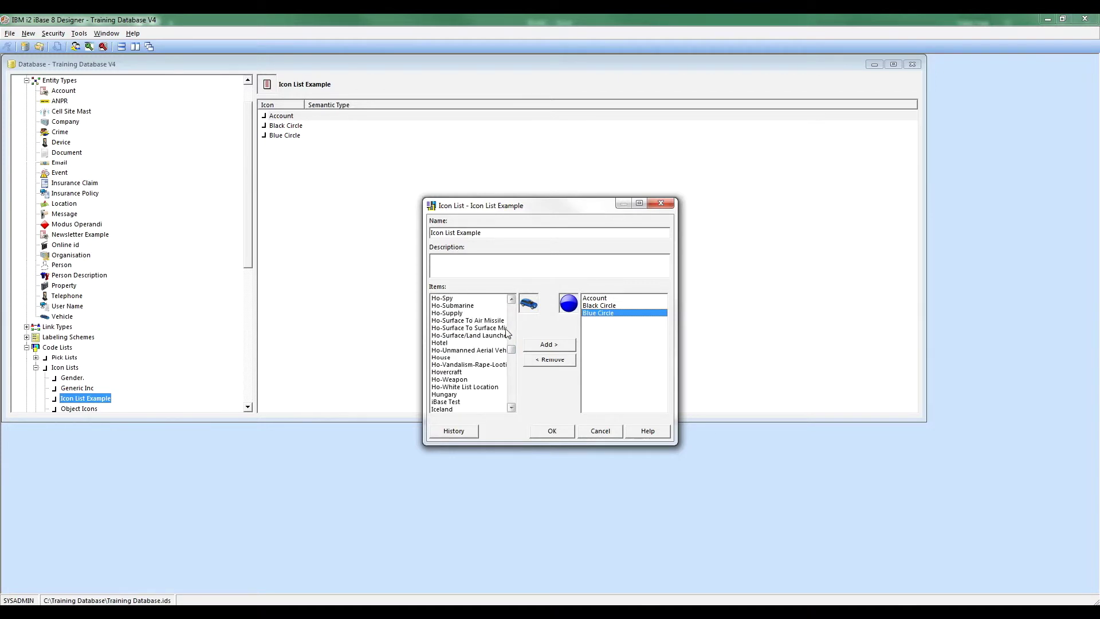
left_click(447, 402)
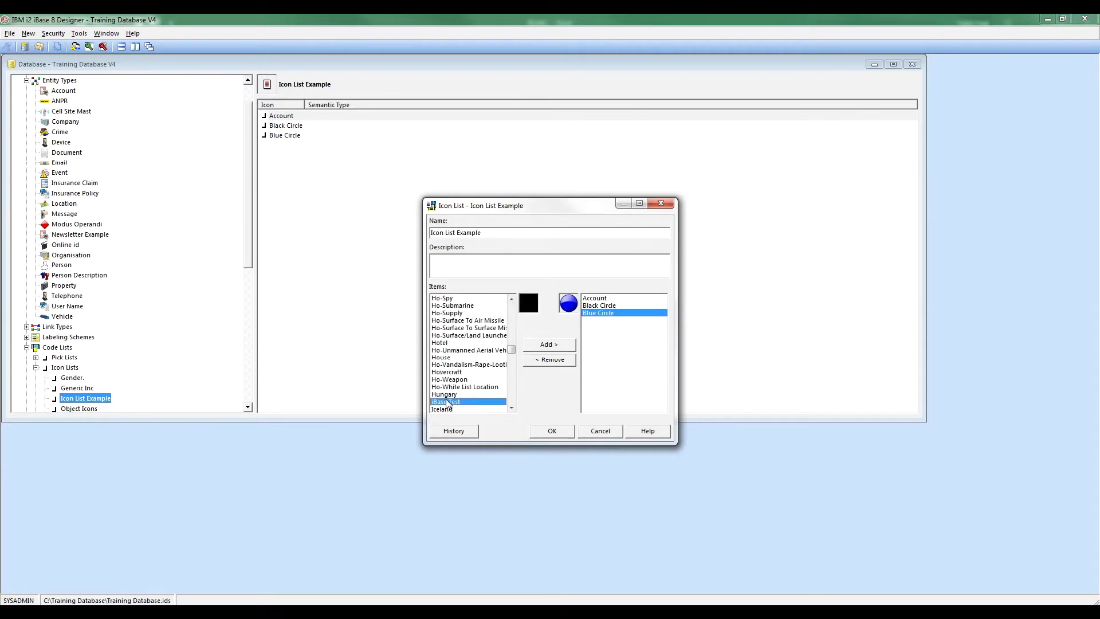
left_click(536, 345)
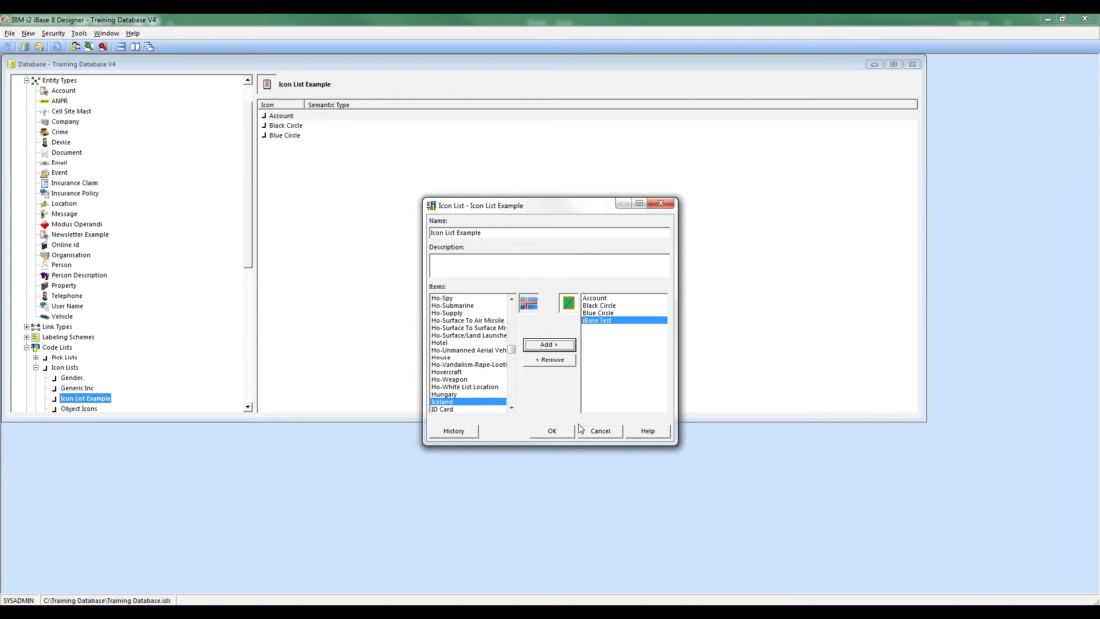
left_click(553, 431)
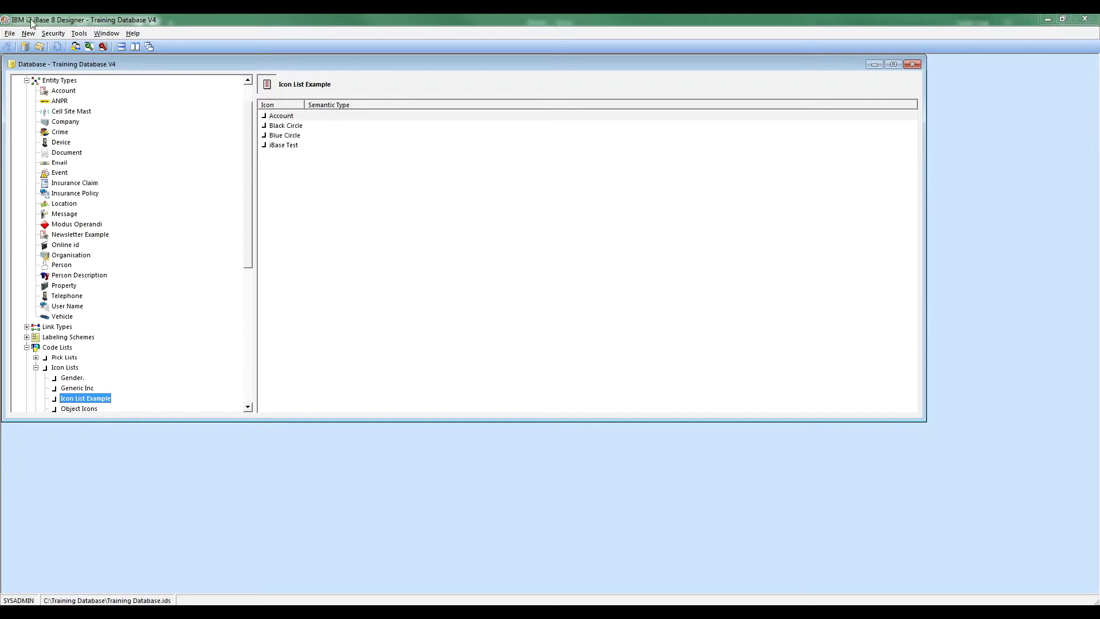
Step: Close Training Database V4 in the Designer, confirming with Yes
left_click(10, 33)
left_click(26, 114)
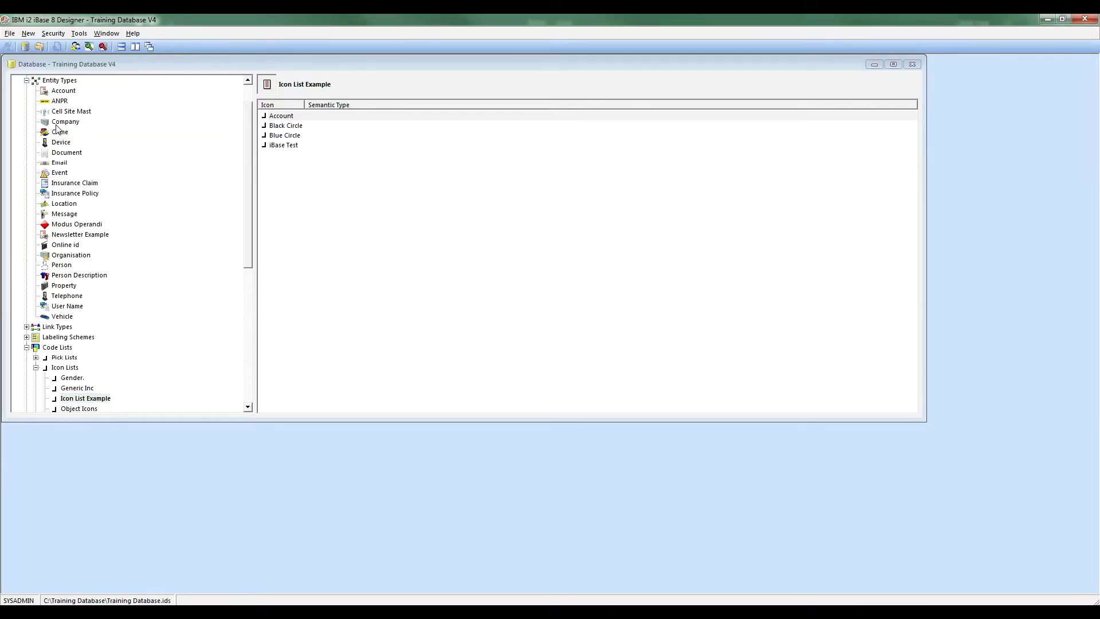
left_click(558, 355)
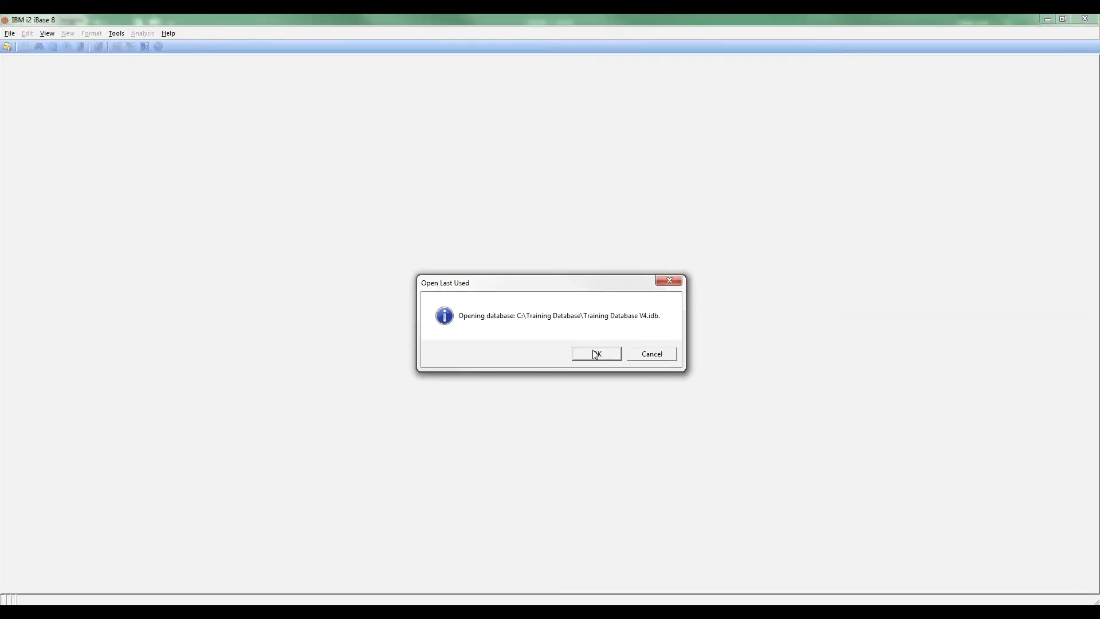
Step: Open the last used database in iBase, log on, and dismiss the opened summary
left_click(596, 354)
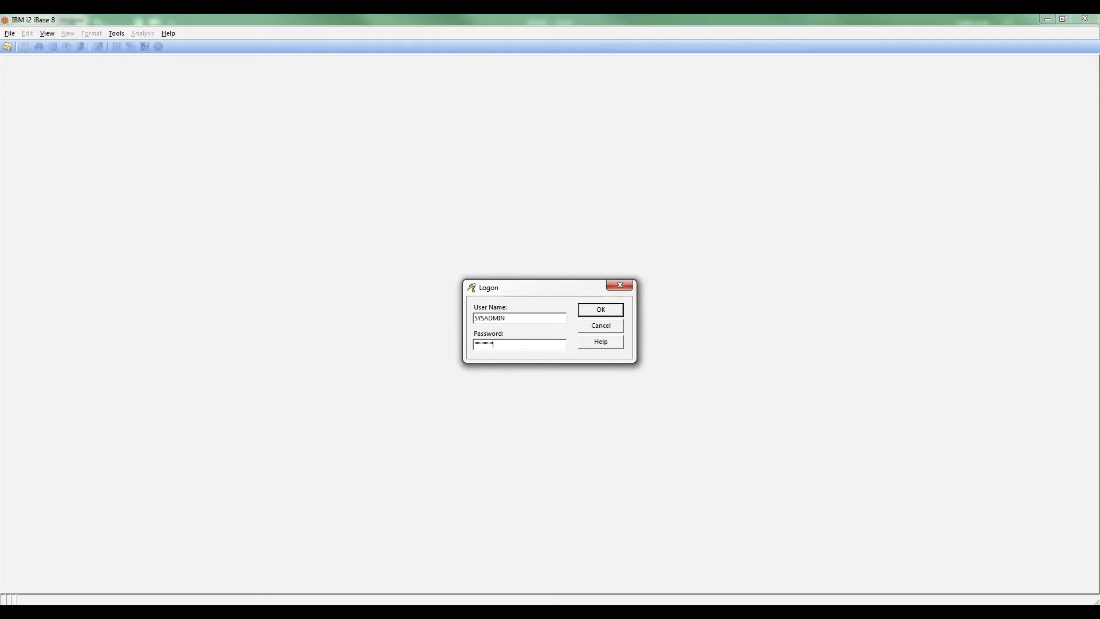
key("Return")
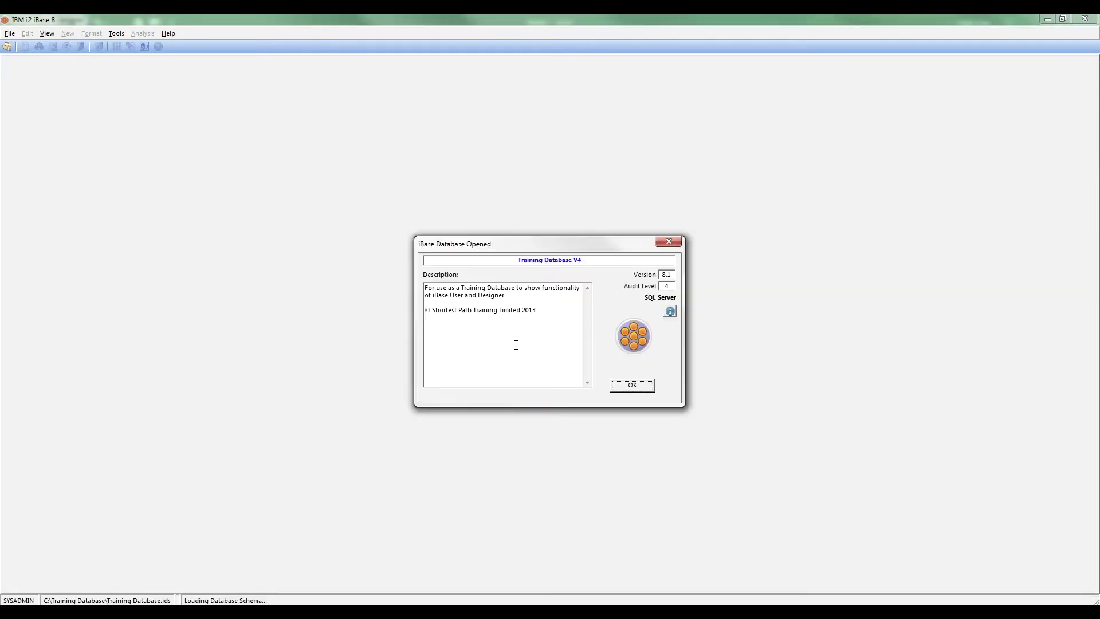
left_click(623, 386)
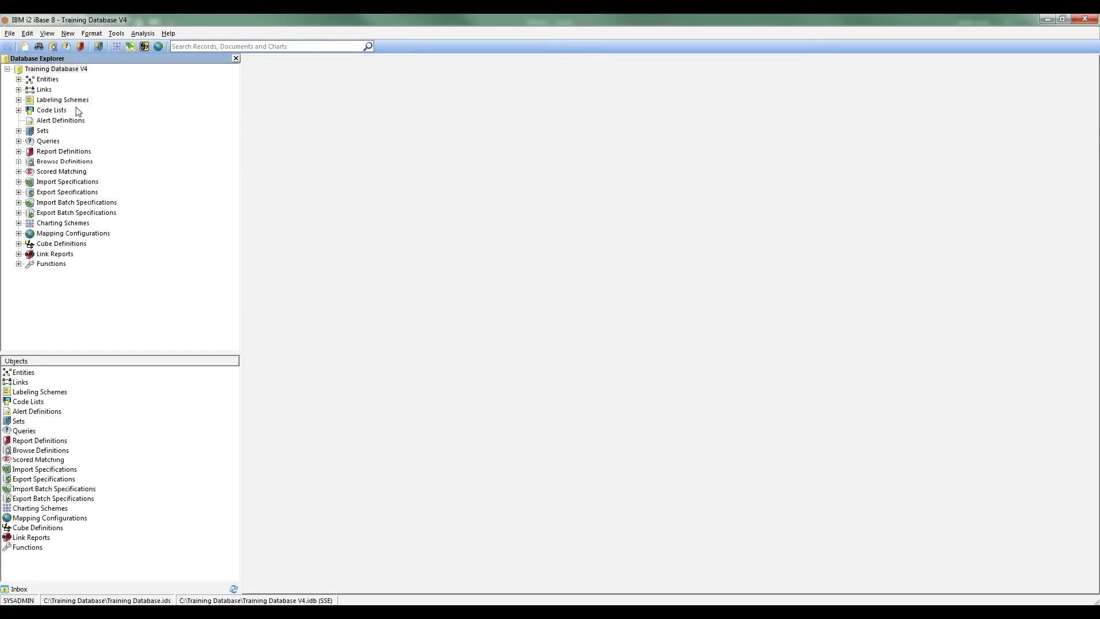
Step: Create a new Newsletter Example record with Icon List set to iBase Test and save it
left_click(18, 80)
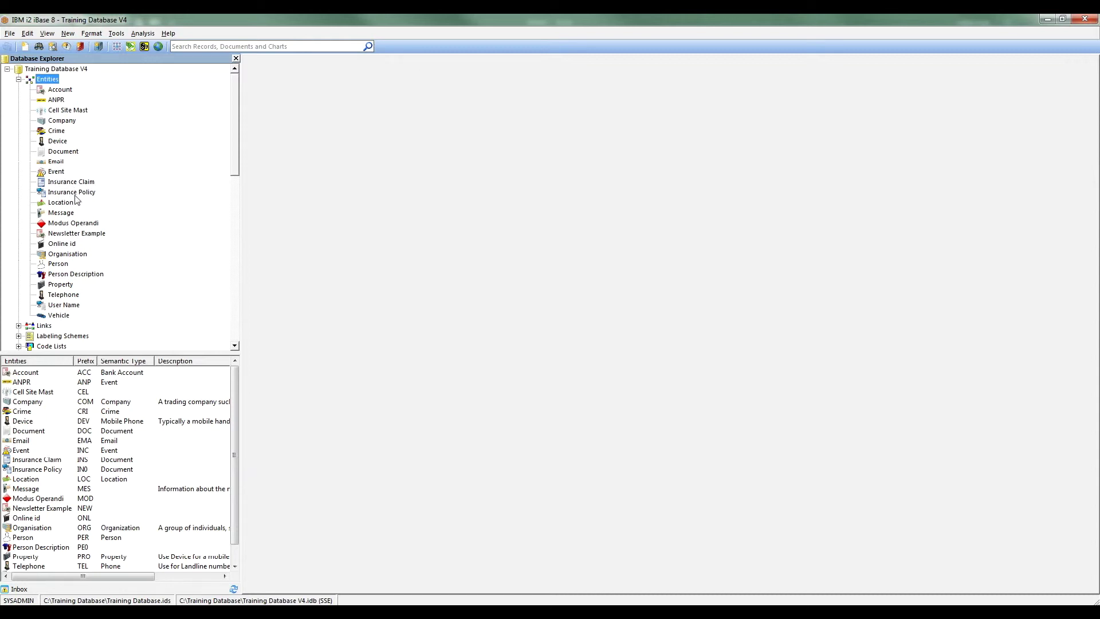
left_click(67, 233)
right_click(67, 233)
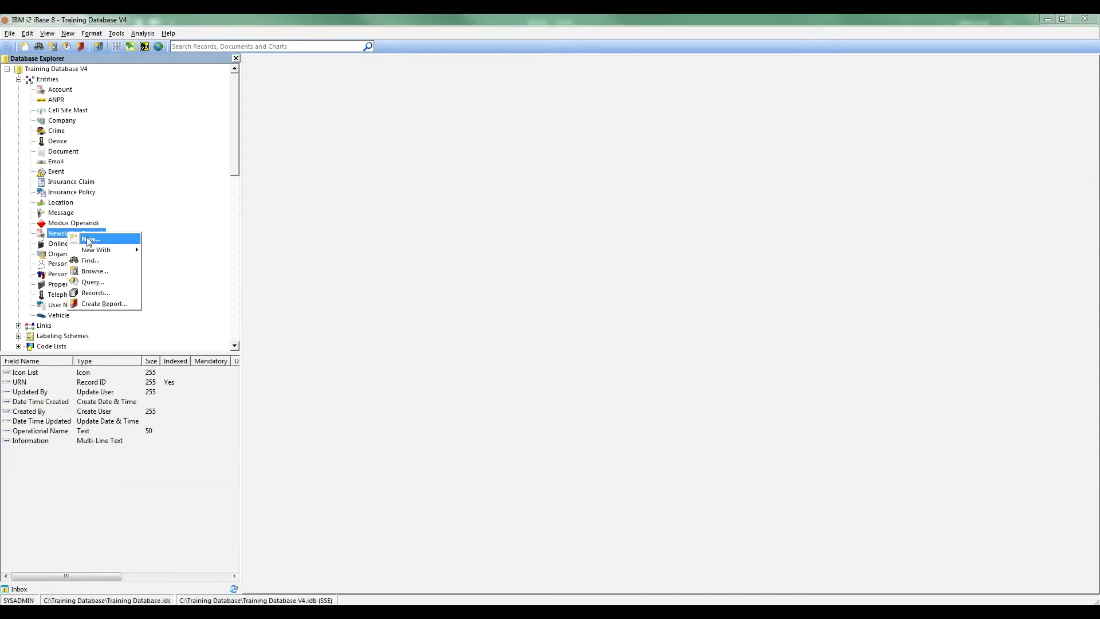
left_click(90, 237)
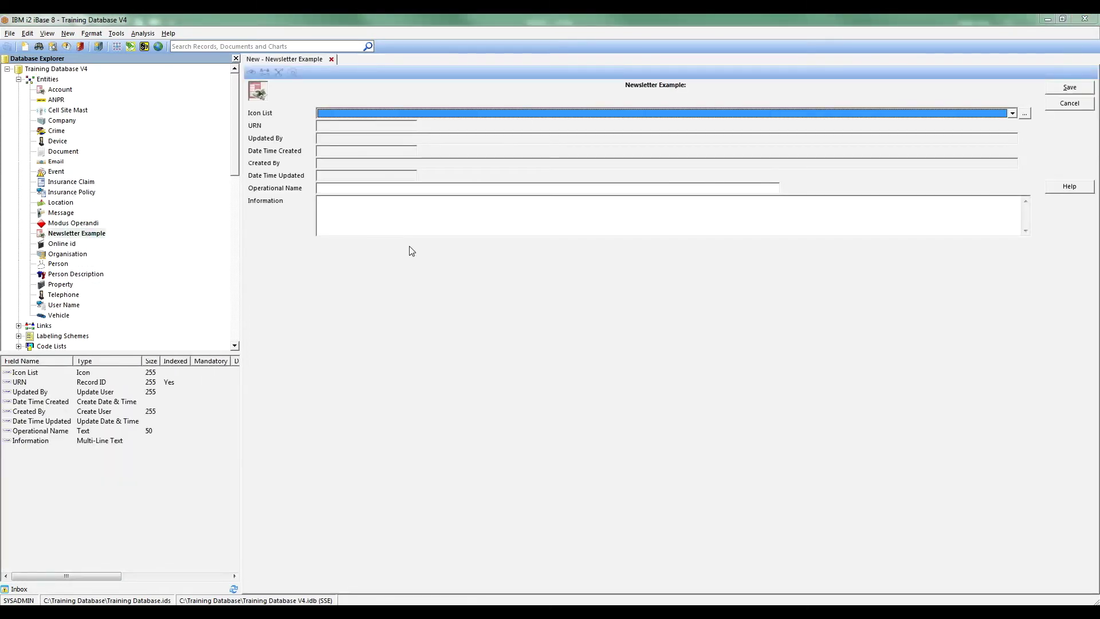
left_click(1011, 113)
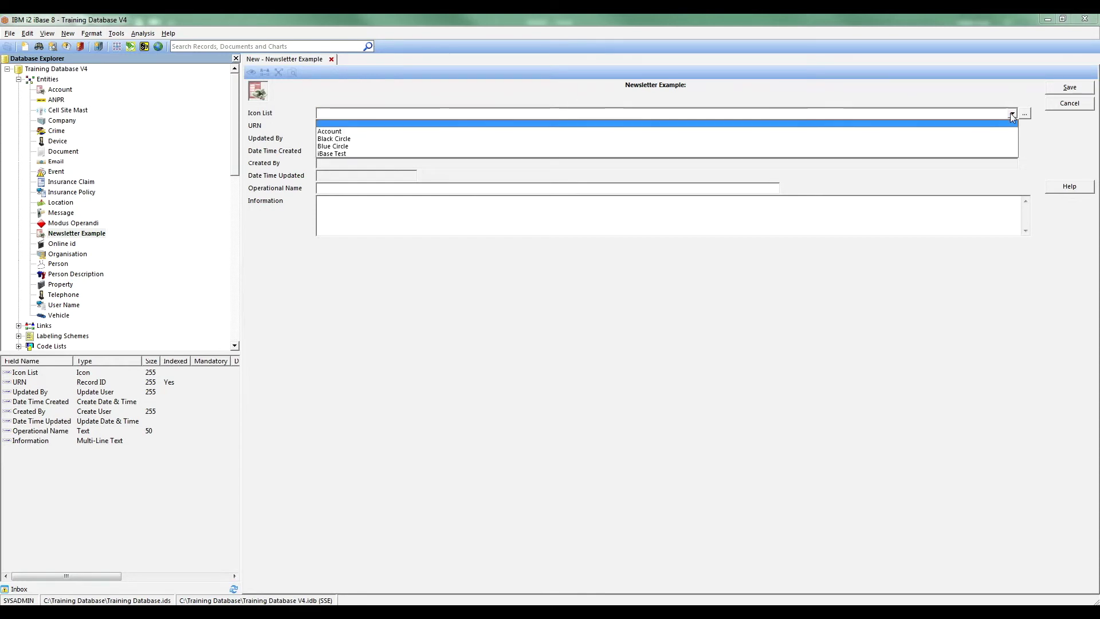
left_click(354, 152)
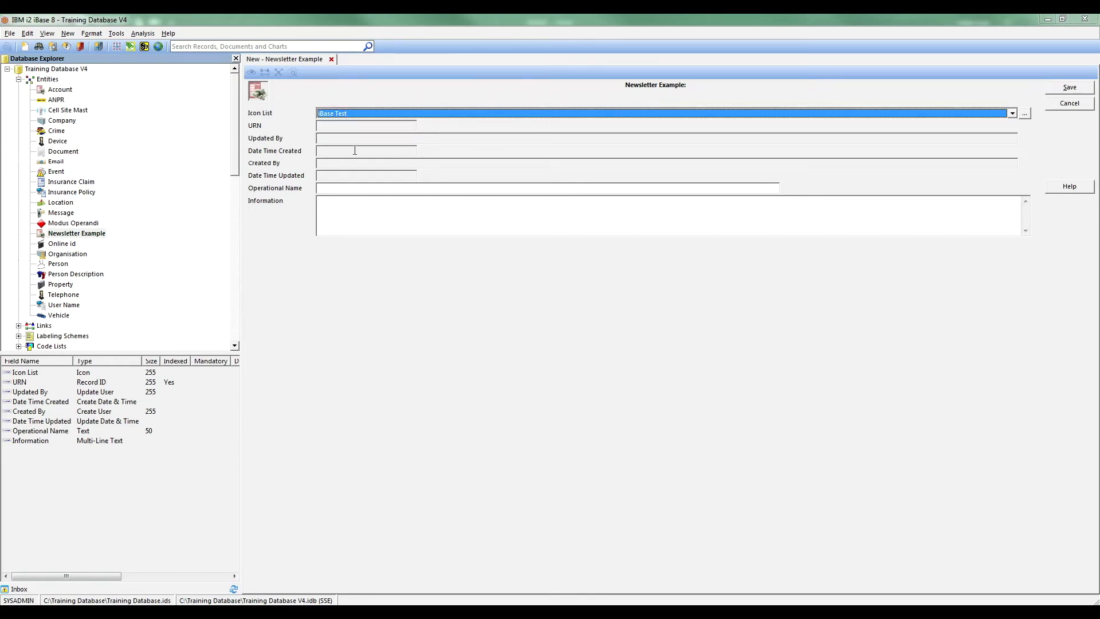
left_click(1068, 87)
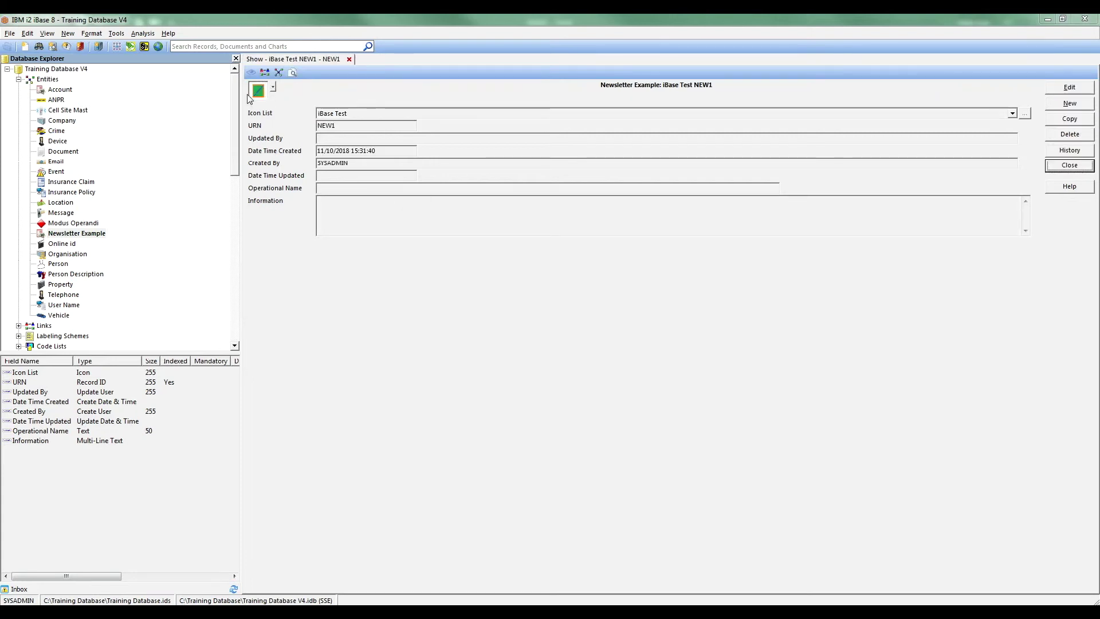